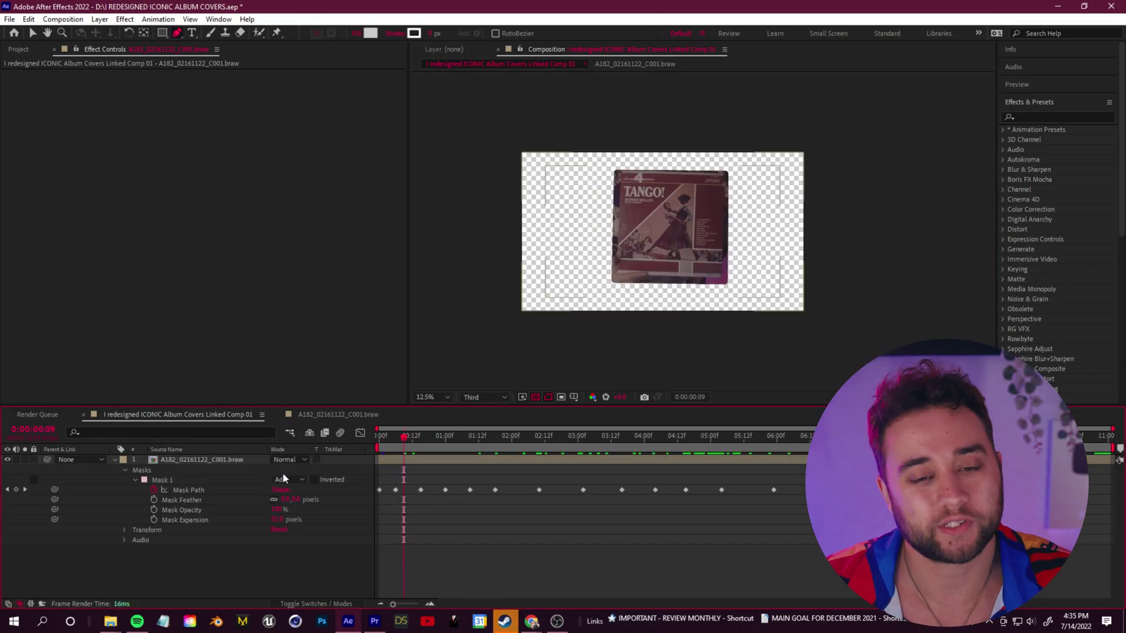
Pre-compose the masked album layer as 'masked' and start 3D camera tracking it.
right_click(194, 460)
left_click(263, 379)
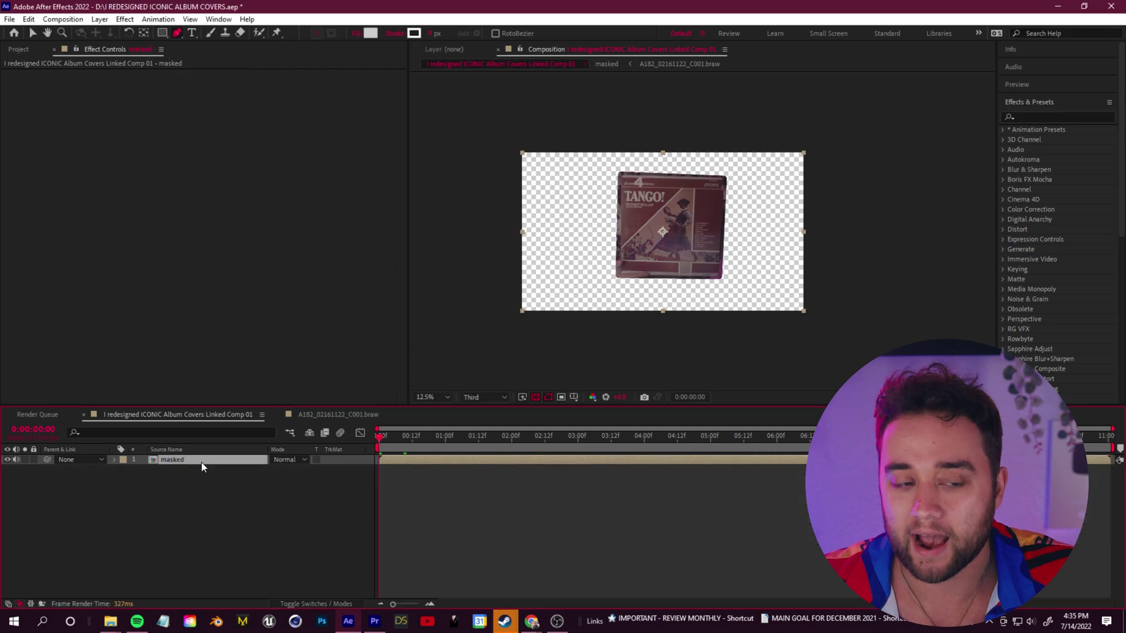
right_click(201, 461)
mouse_move(310, 312)
left_click(380, 313)
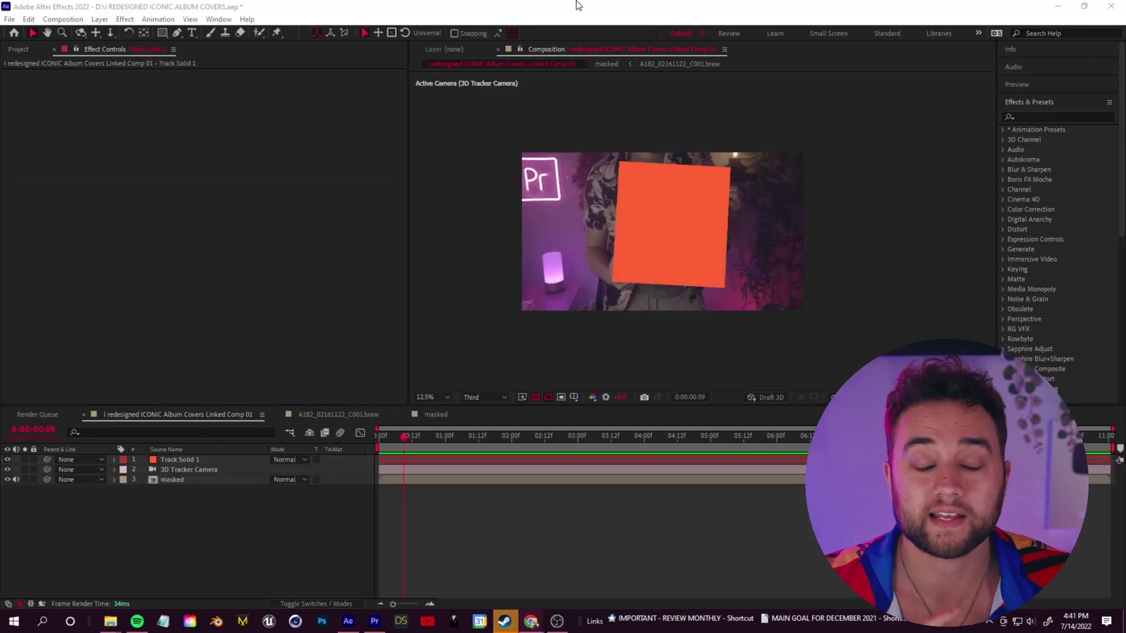
Duplicate the tracked solid as depth, fill it black, hide it, and rewind to the start.
key("ctrl+d")
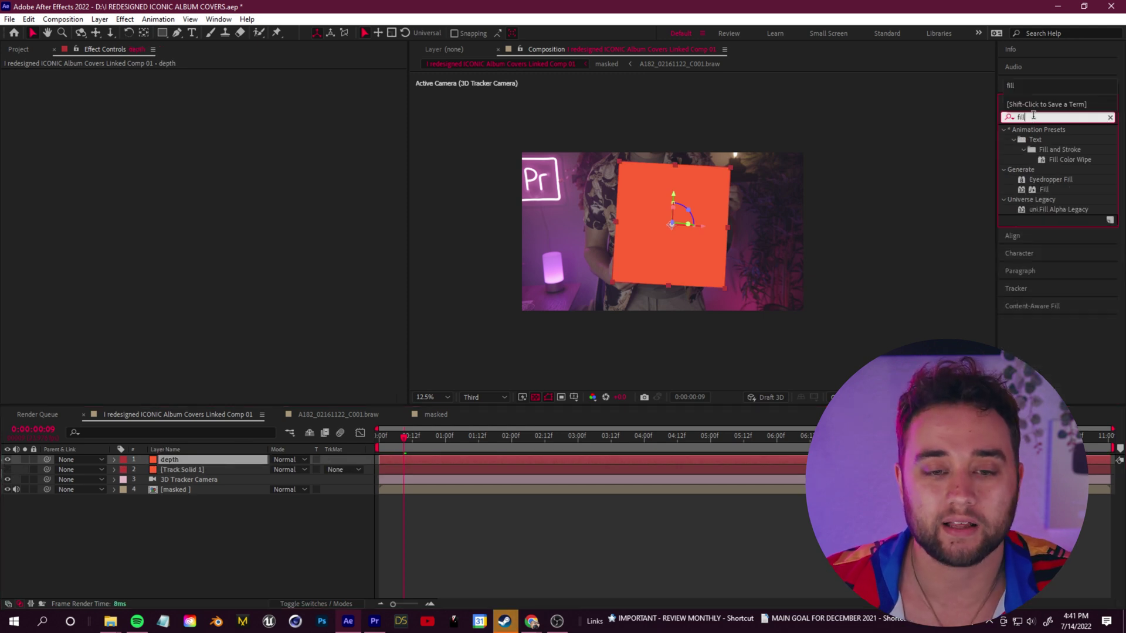
double_click(1044, 189)
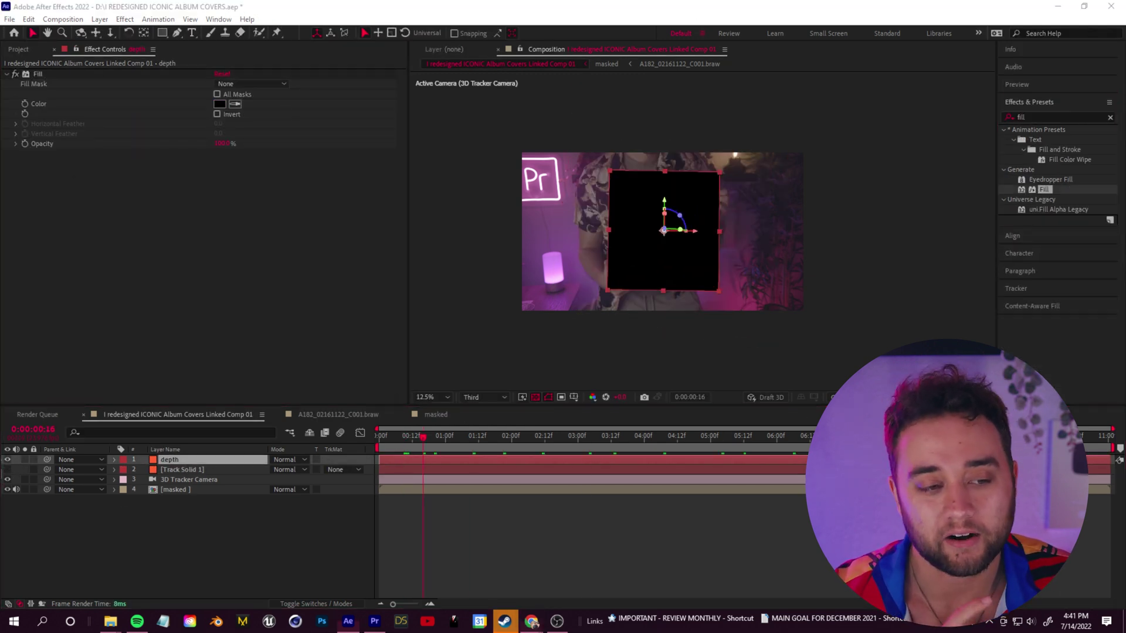
left_click(7, 460)
left_click(189, 490)
left_click_drag(744, 440, 379, 440)
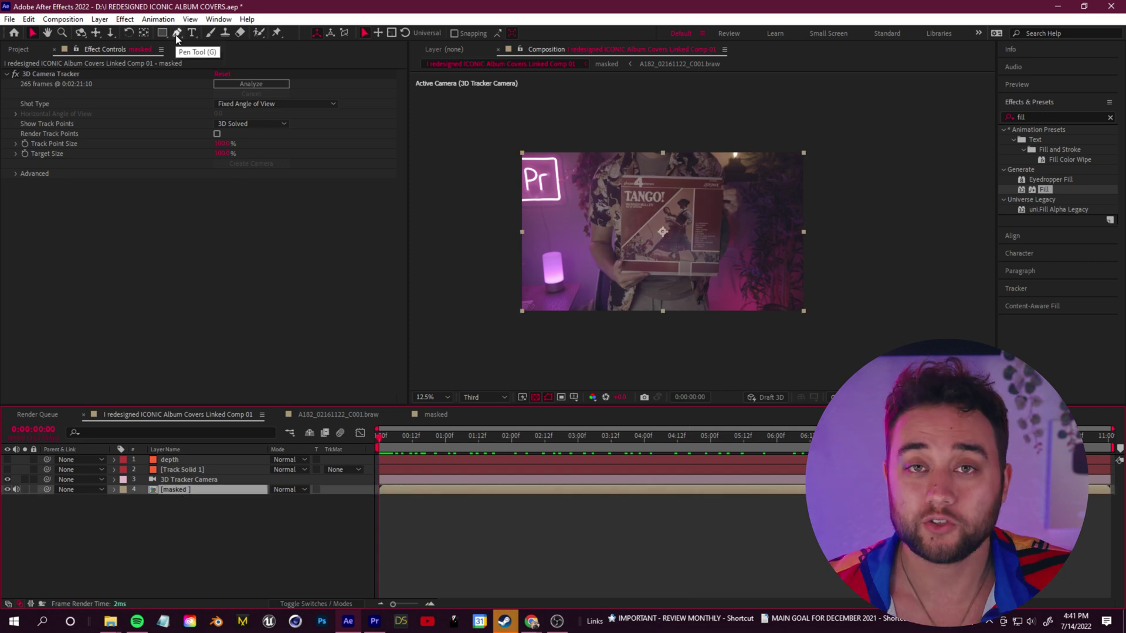
left_click(176, 33)
Duplicate the masked layer, rename it 'album frozen', and parent it to Track Solid 1.
key("period")
key("ctrl+d")
right_click(194, 491)
left_click(242, 455)
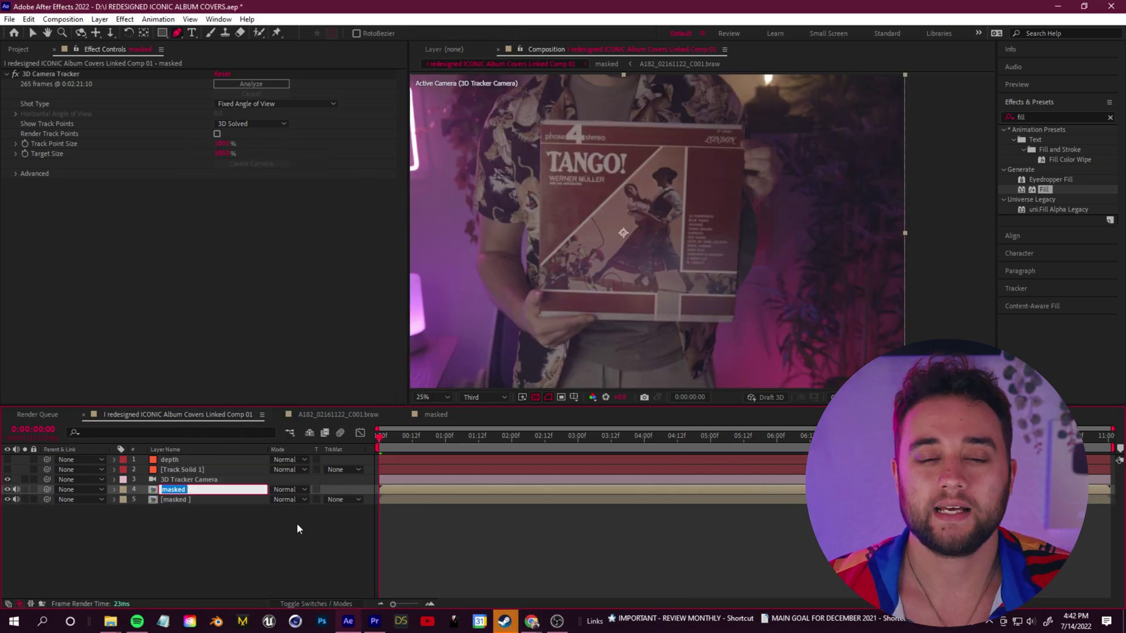
type("album frozen")
key("Return")
left_click(105, 492)
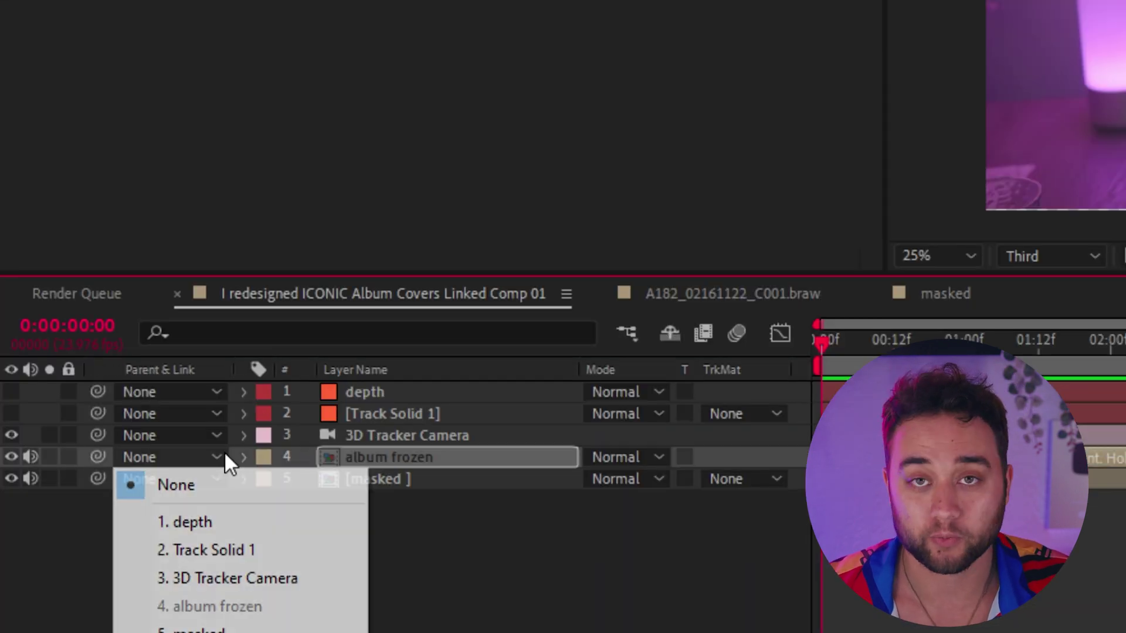
left_click(263, 551)
Reset album frozen's transform and fit its anchor, position and scale over the TANGO album.
left_click(243, 456)
scroll(245, 462, "down", 2)
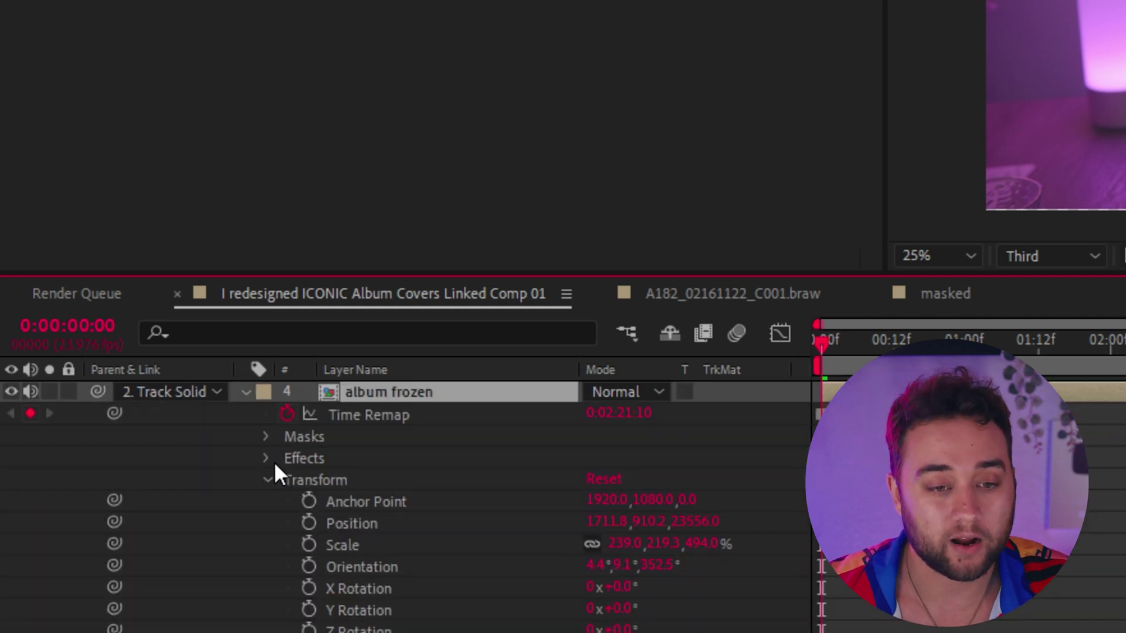
left_click(604, 479)
left_click_drag(597, 541, 1125, 593)
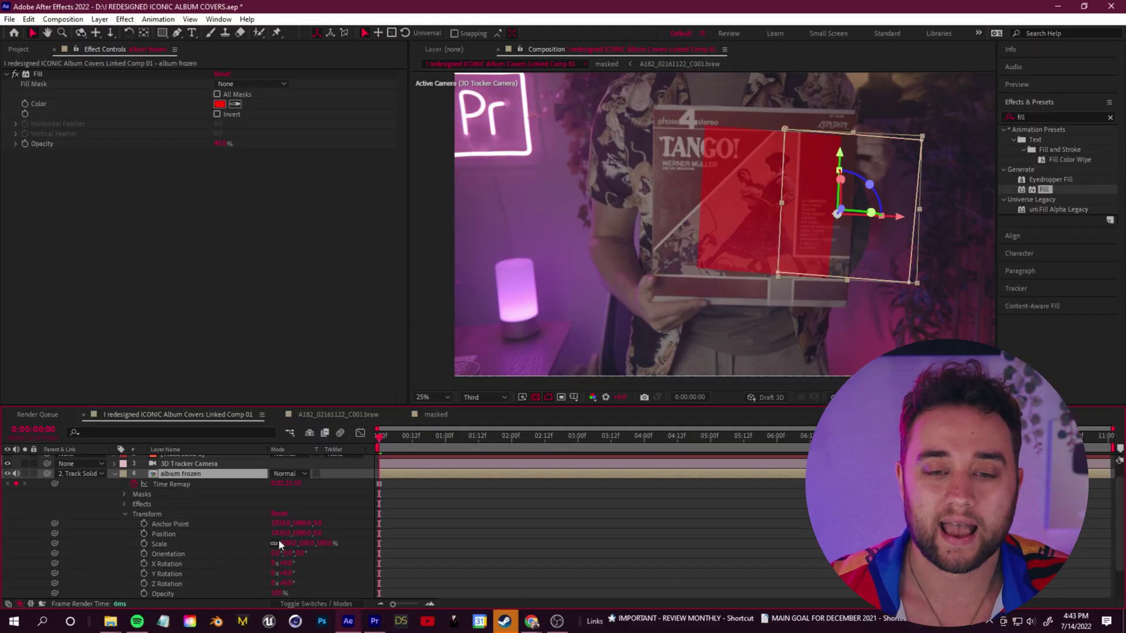
left_click_drag(282, 533, 265, 542)
left_click_drag(705, 560, 757, 561)
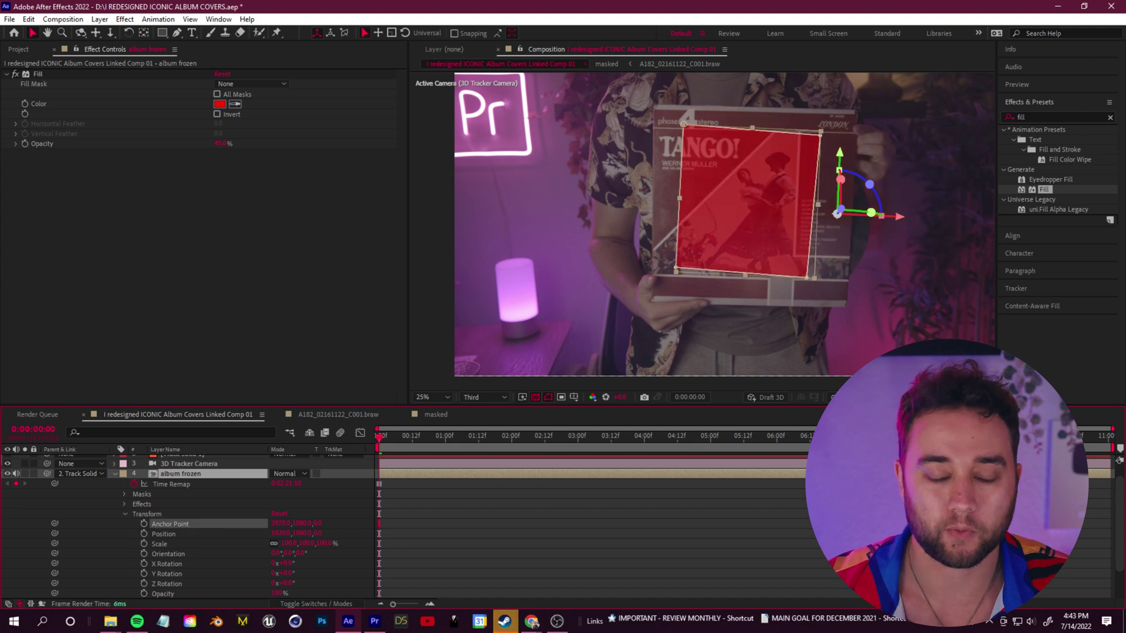
mouse_move(306, 544)
left_mouse_down()
mouse_move(364, 546)
mouse_move(323, 547)
left_mouse_up()
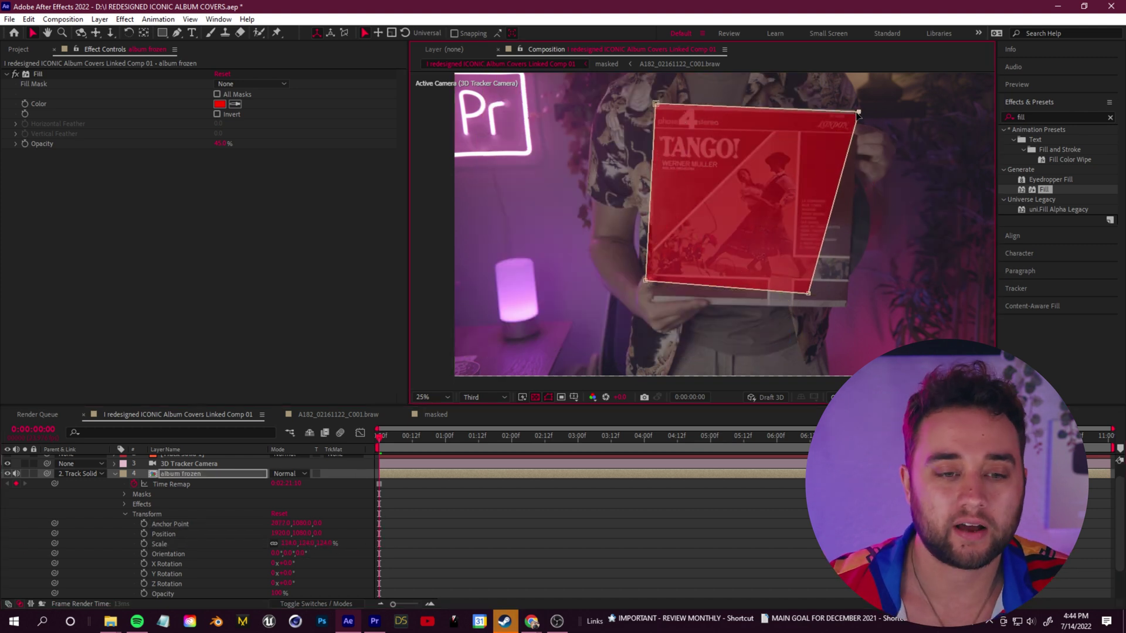
Preview the tracked red fill over the album with the layer switch columns shown.
key("space")
scroll(207, 477, "up", 2)
key("F4")
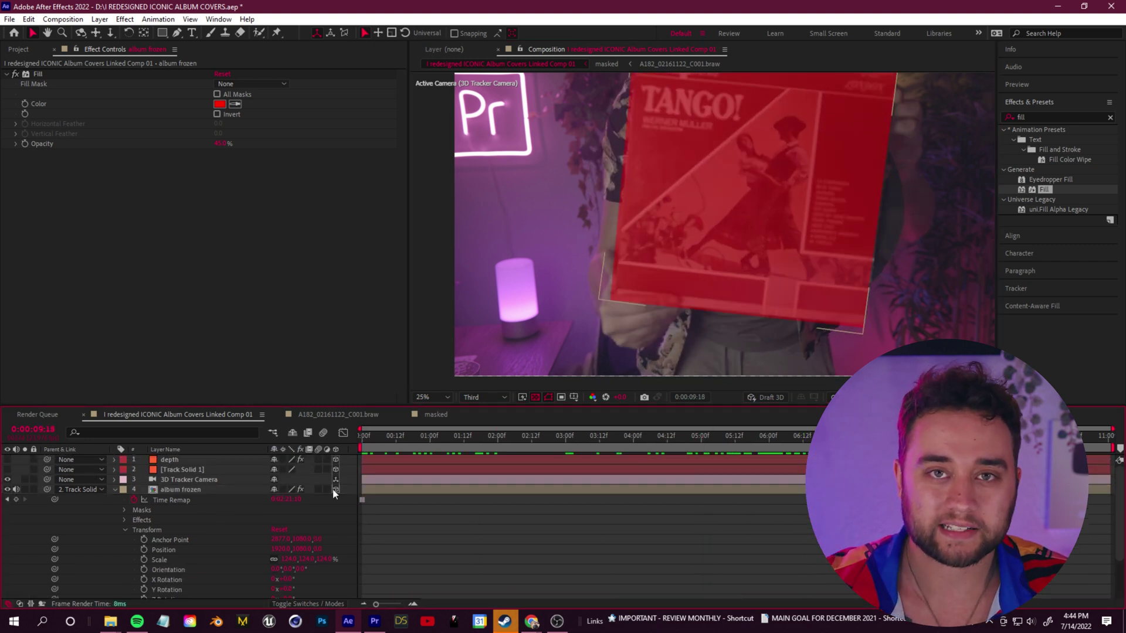
key("space")
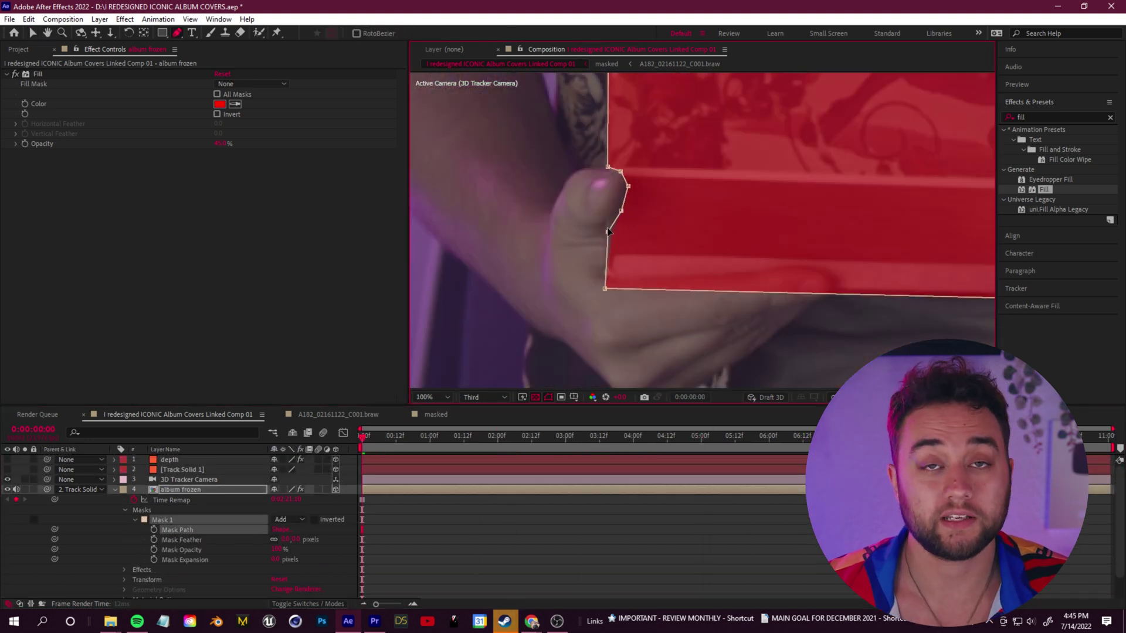
Draw Mask 1 on album frozen around the album edges and fingers, confirming the fill colour.
scroll(695, 293, "right", 2)
scroll(694, 294, "up", 1)
scroll(734, 235, "left", 2)
scroll(765, 219, "up", 3)
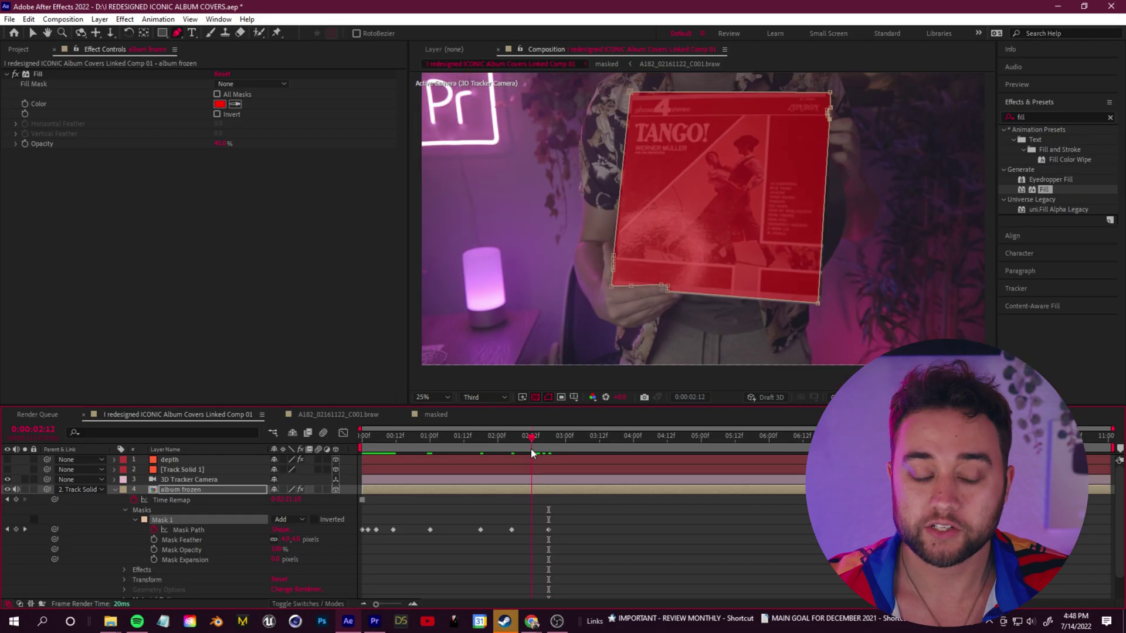
left_click(343, 205)
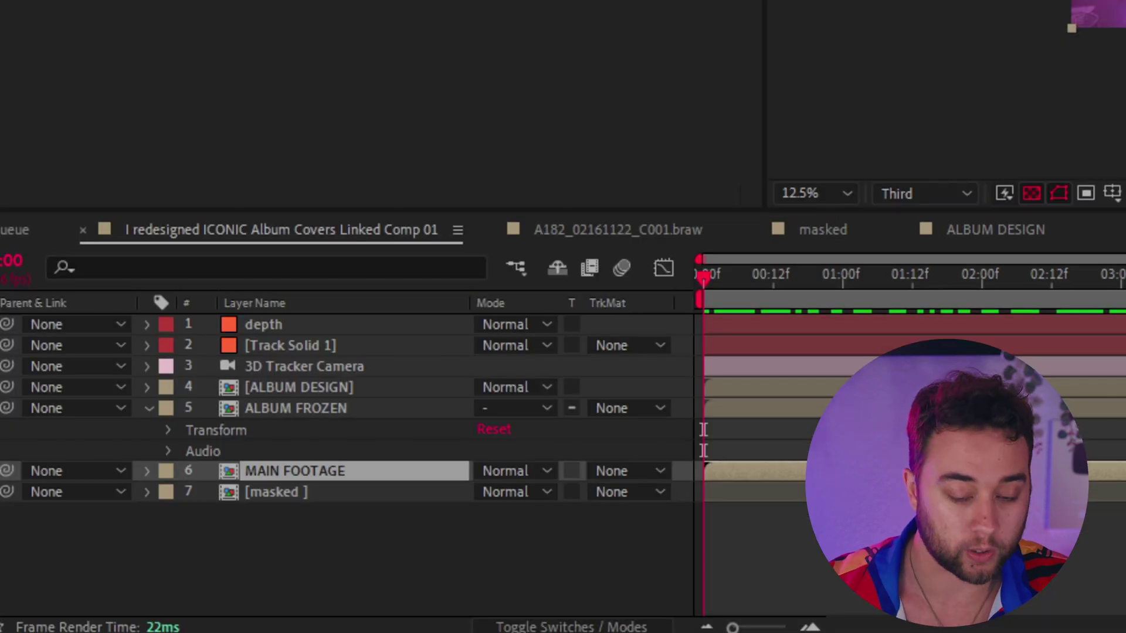
Set MAIN FOOTAGE's track matte to Alpha Inverted Matte 'ALBUM FROZEN', then zoom out to 12.5%.
left_click(658, 471)
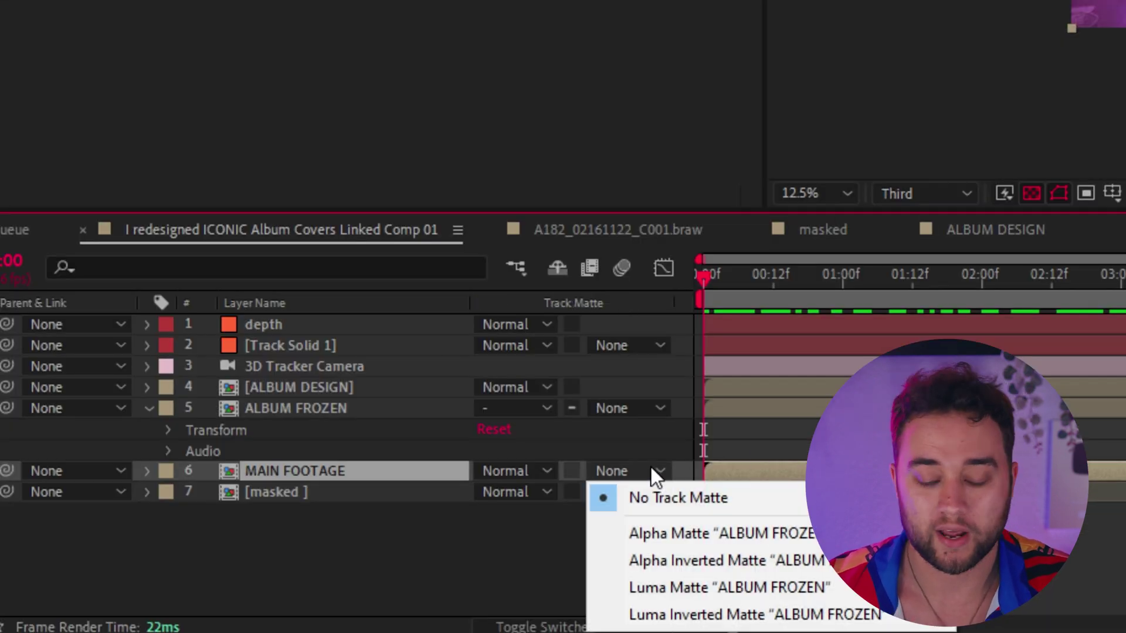
left_click(745, 562)
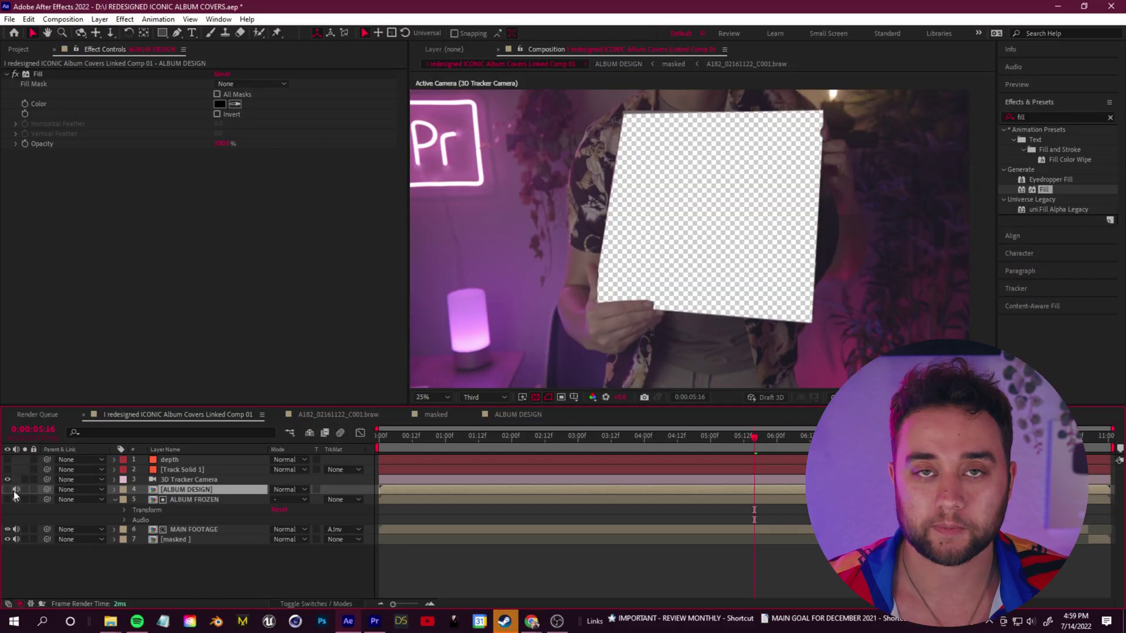
left_click(7, 491)
left_click(7, 490)
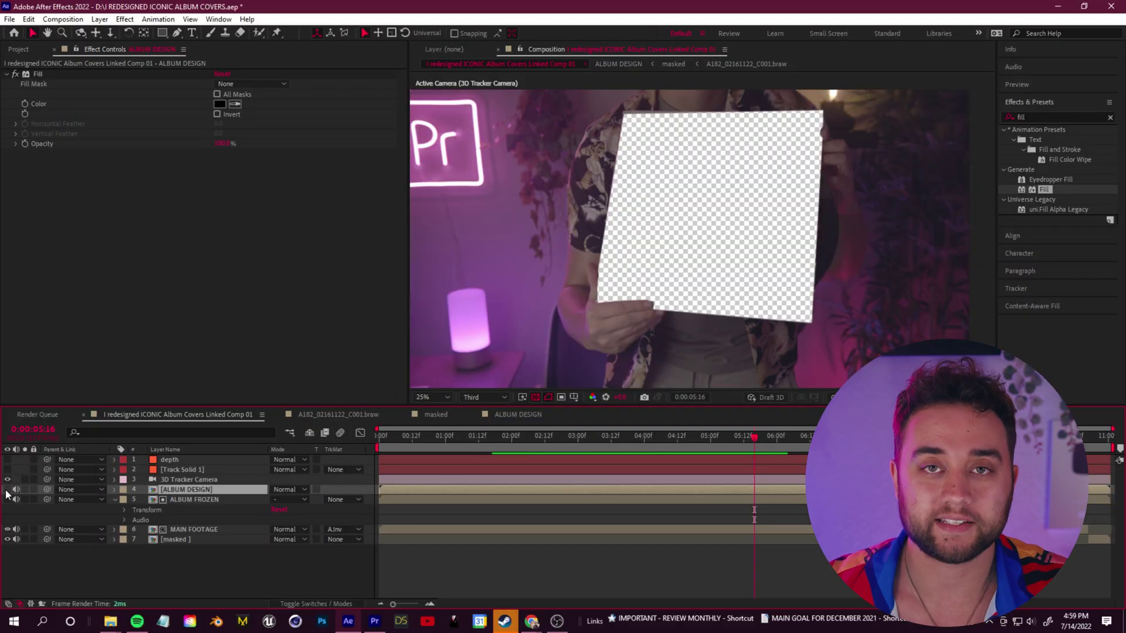
key("comma")
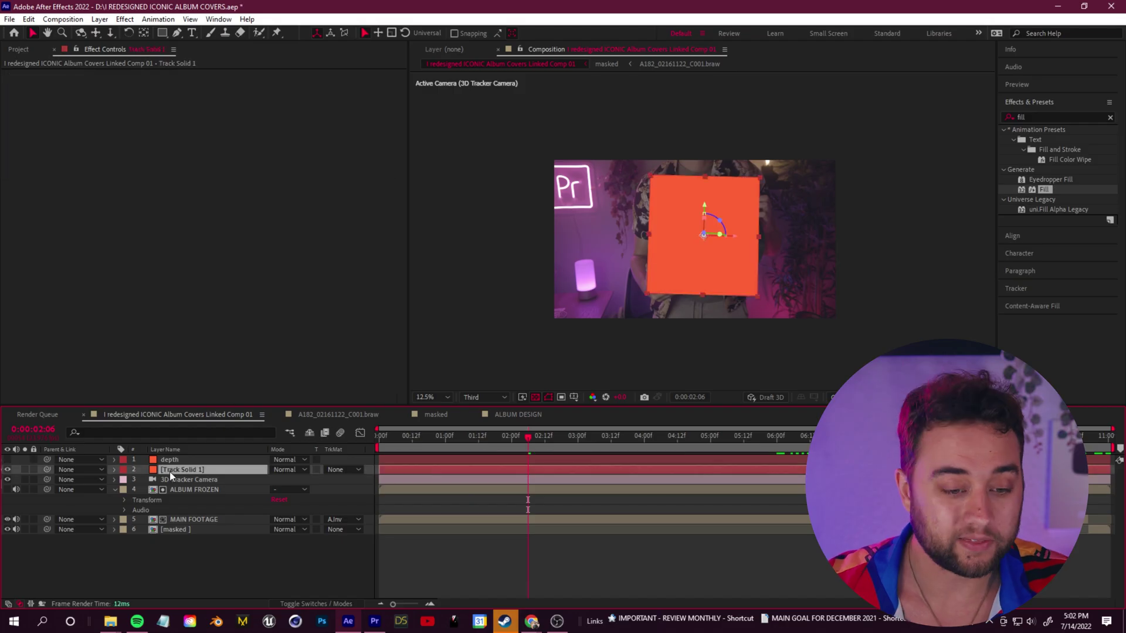
Duplicate the orange track solid, rename it 'album design', and move it below MAIN FOOTAGE.
right_click(169, 471)
key("Escape")
key("Return")
type("album design")
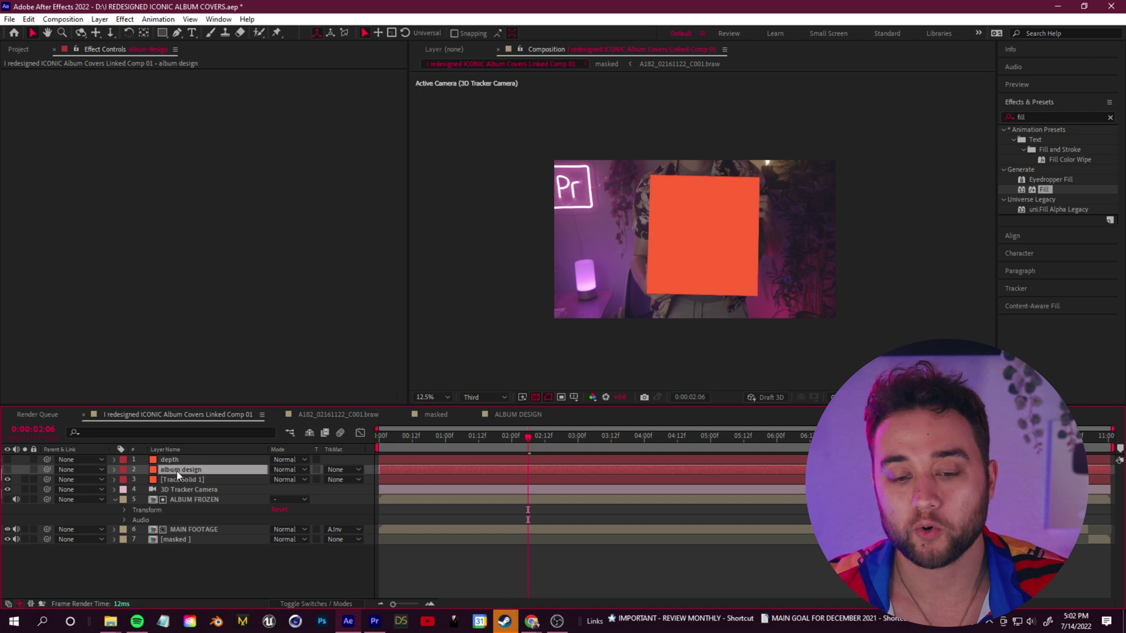
left_click_drag(177, 470, 195, 536)
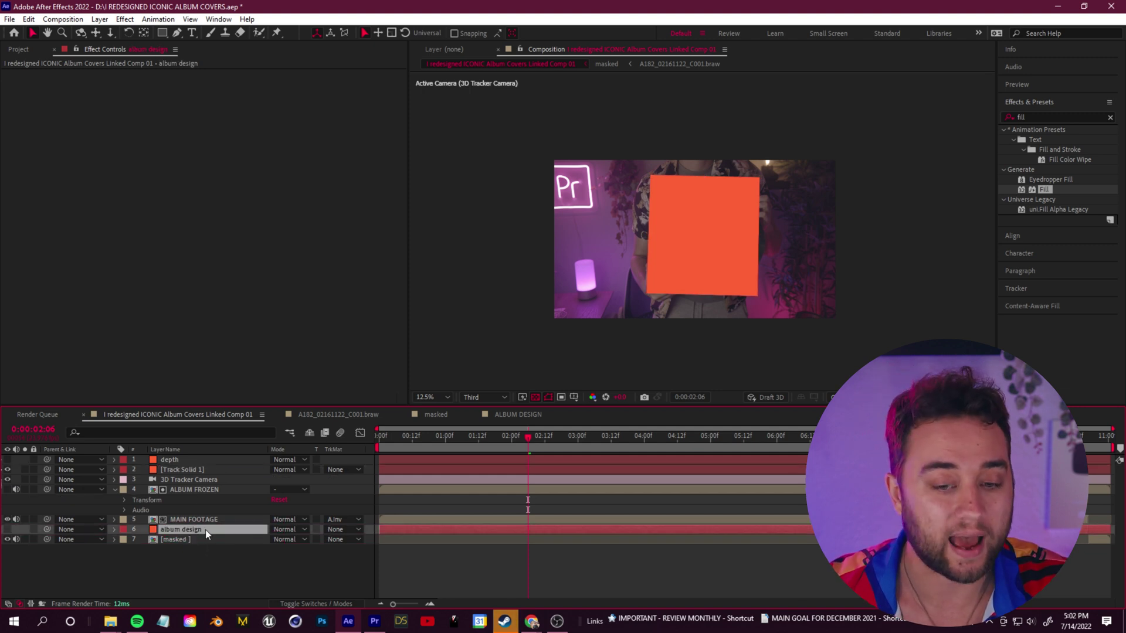
left_click_drag(201, 533, 202, 519)
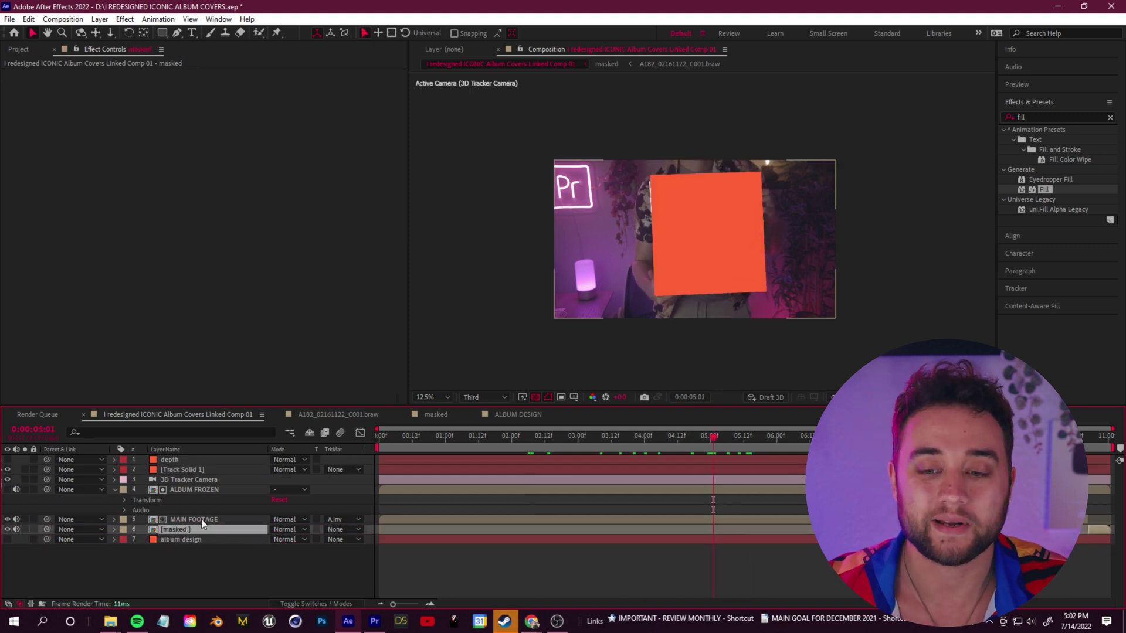
Pre-compose album design and open the new precomp.
right_click(191, 528)
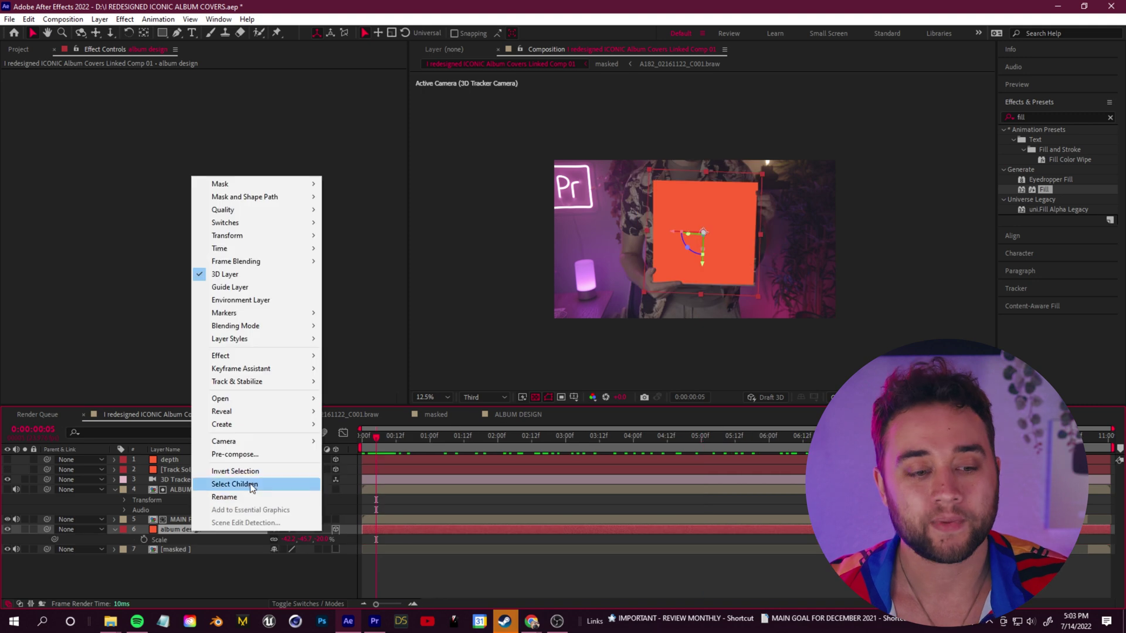
left_click(234, 455)
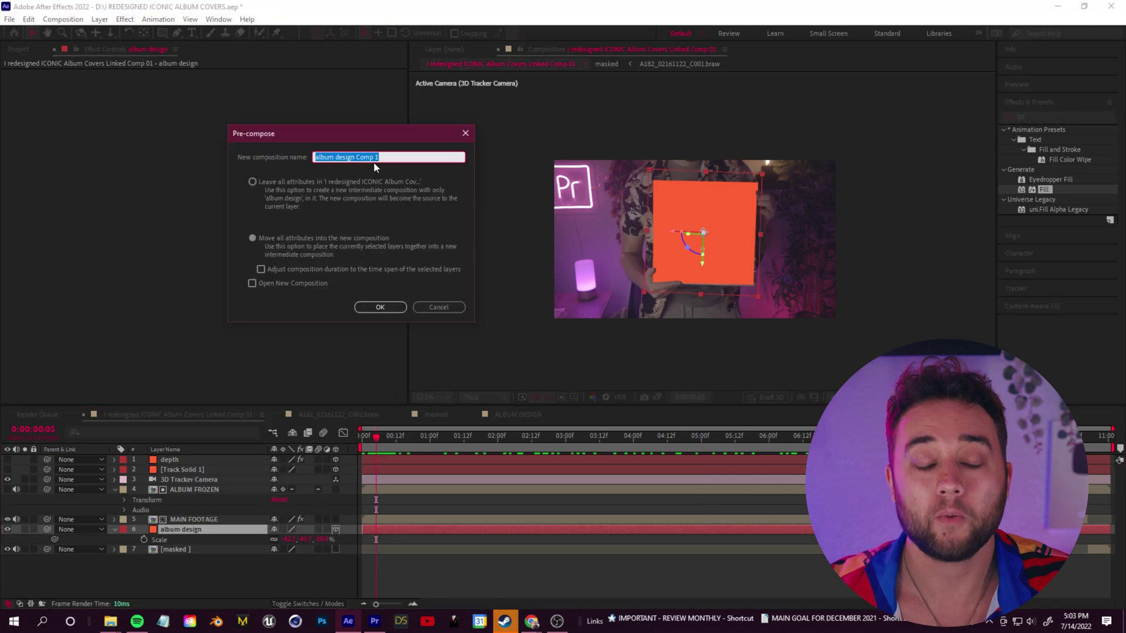
left_click(380, 307)
double_click(182, 530)
left_click(174, 459)
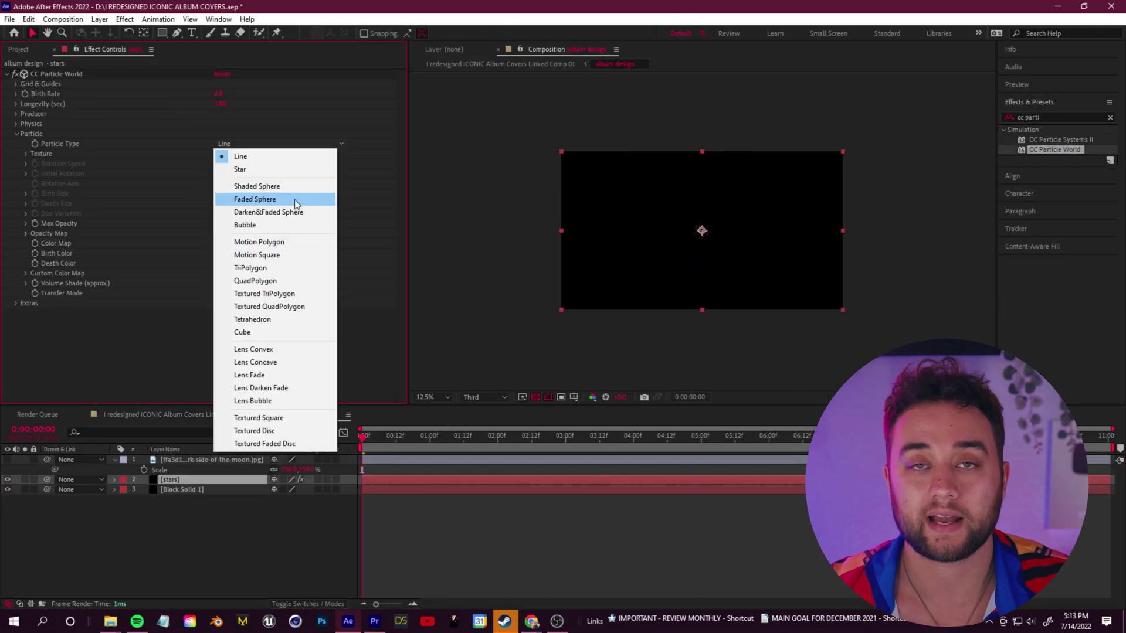
Set CC Particle World to Faded Sphere particles and widen Producer Radius X.
left_click(258, 197)
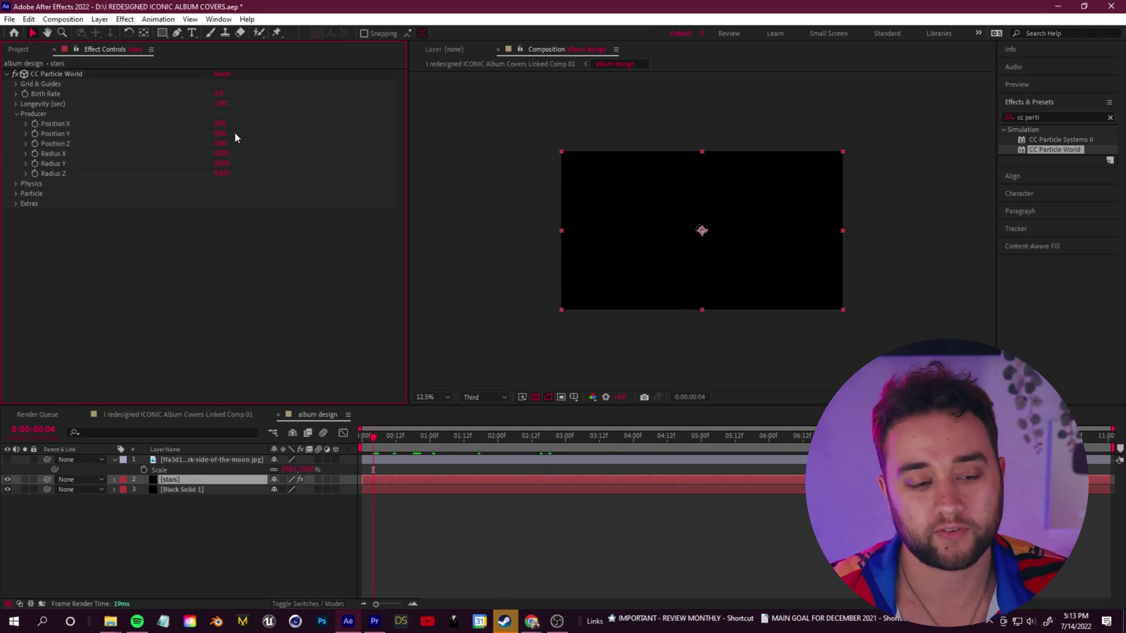
left_click_drag(223, 153, 262, 150)
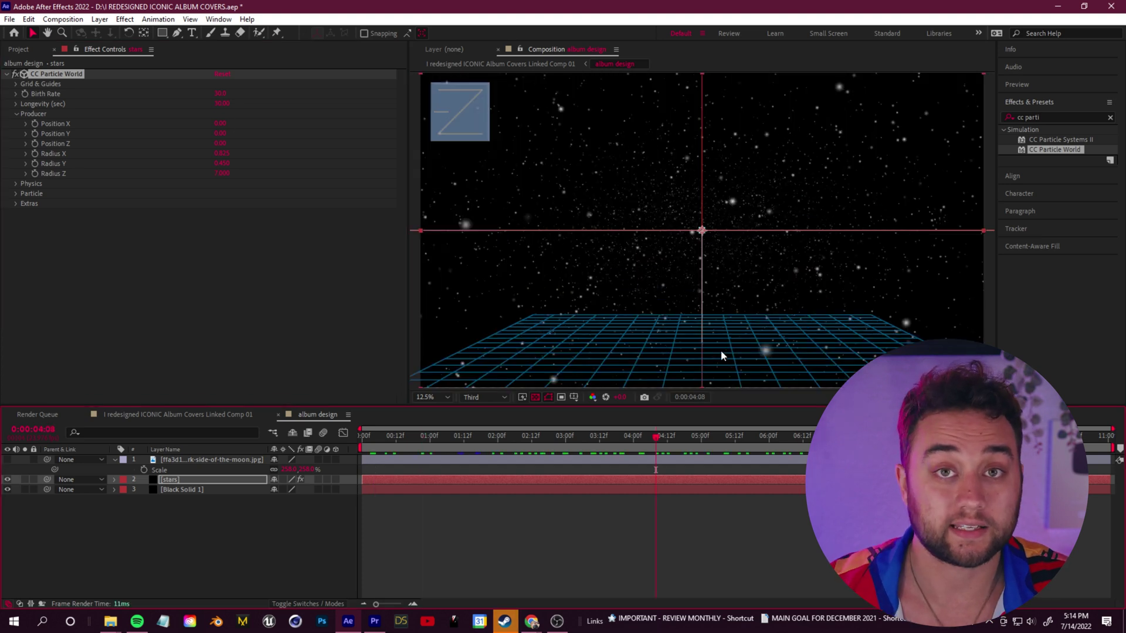
key("comma")
key("comma")
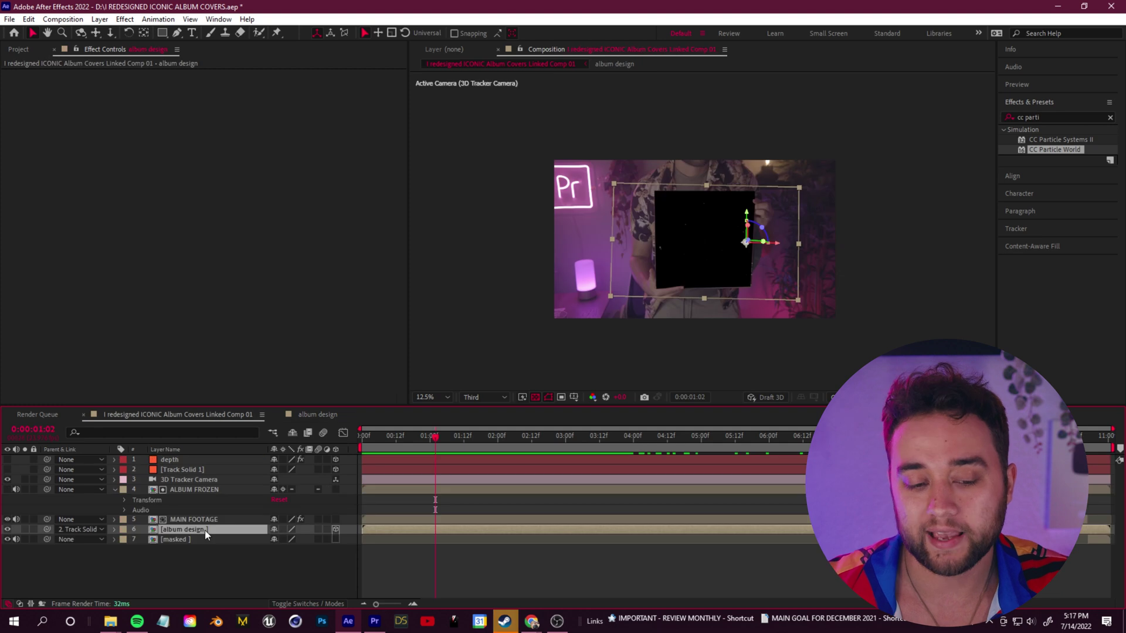
Rename the particle layer 'stars out of album', move it to third, and set Add blending.
right_click(206, 530)
left_click(247, 580)
type("stars out of")
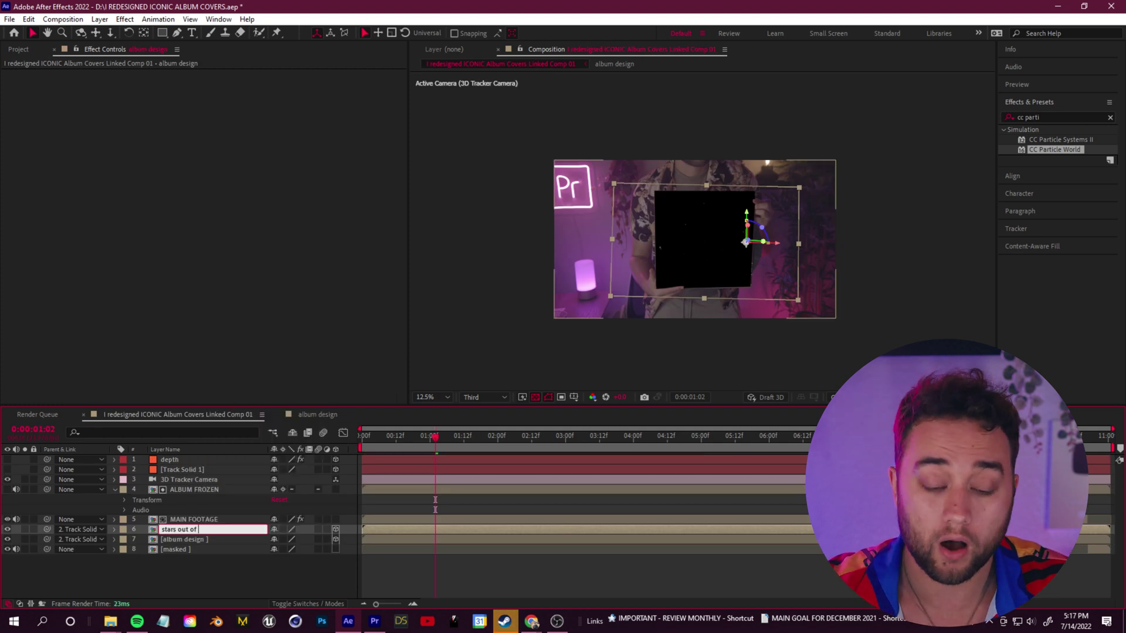
type(" album")
key("Return")
left_click_drag(200, 529, 212, 485)
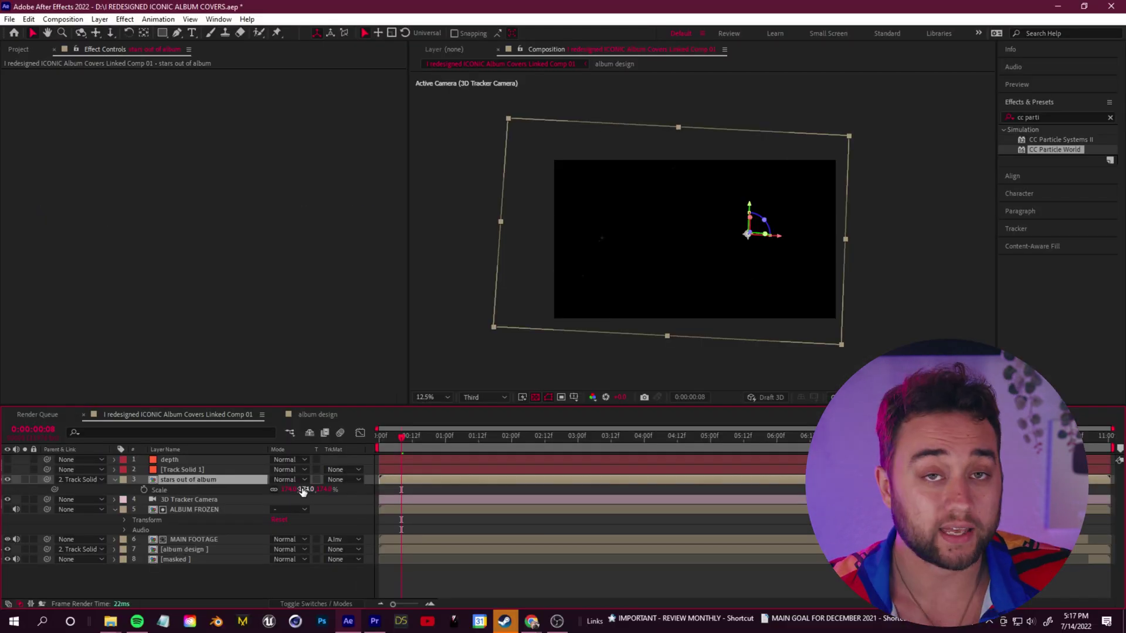
left_click(289, 480)
left_click(320, 224)
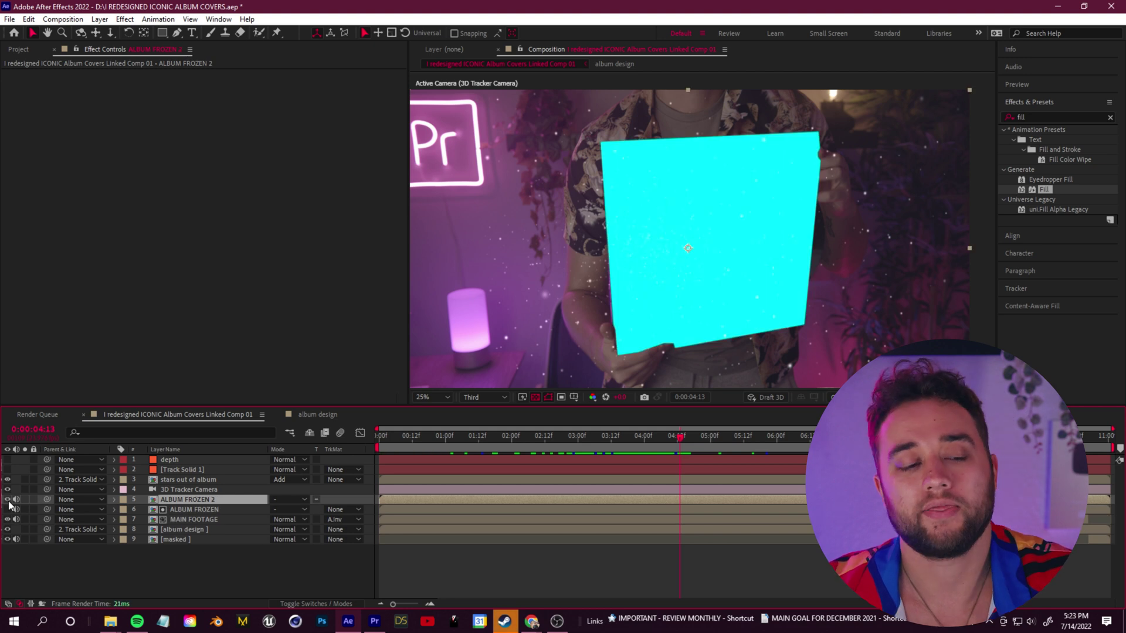
Add a white Stroke layer style to depth illusion and reveal its advanced blending options.
left_click(265, 464)
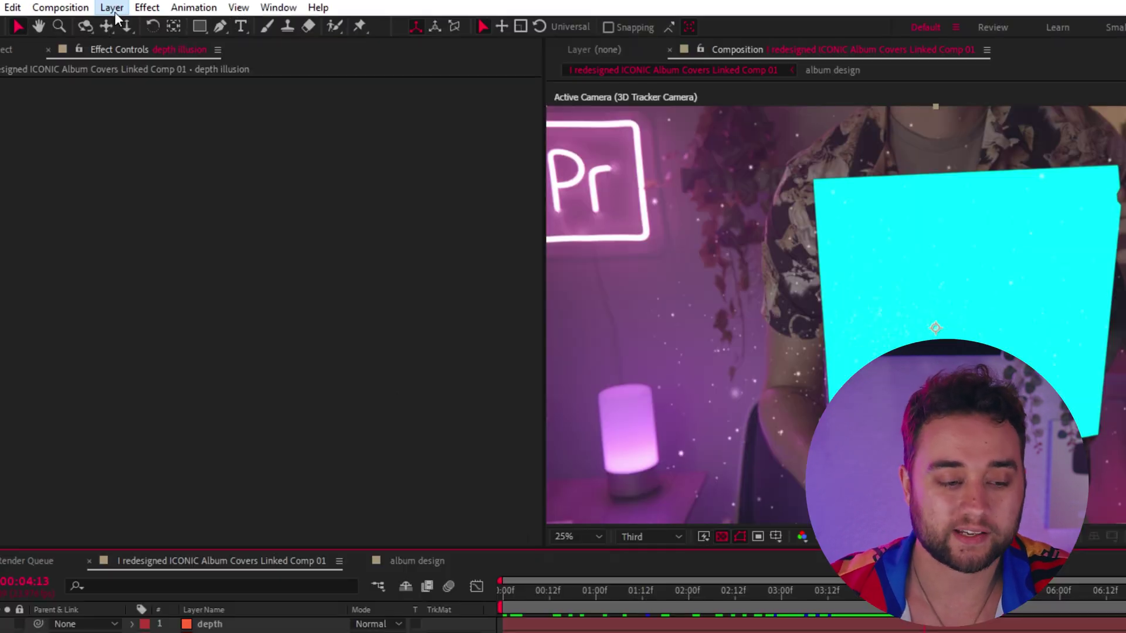
left_click(115, 12)
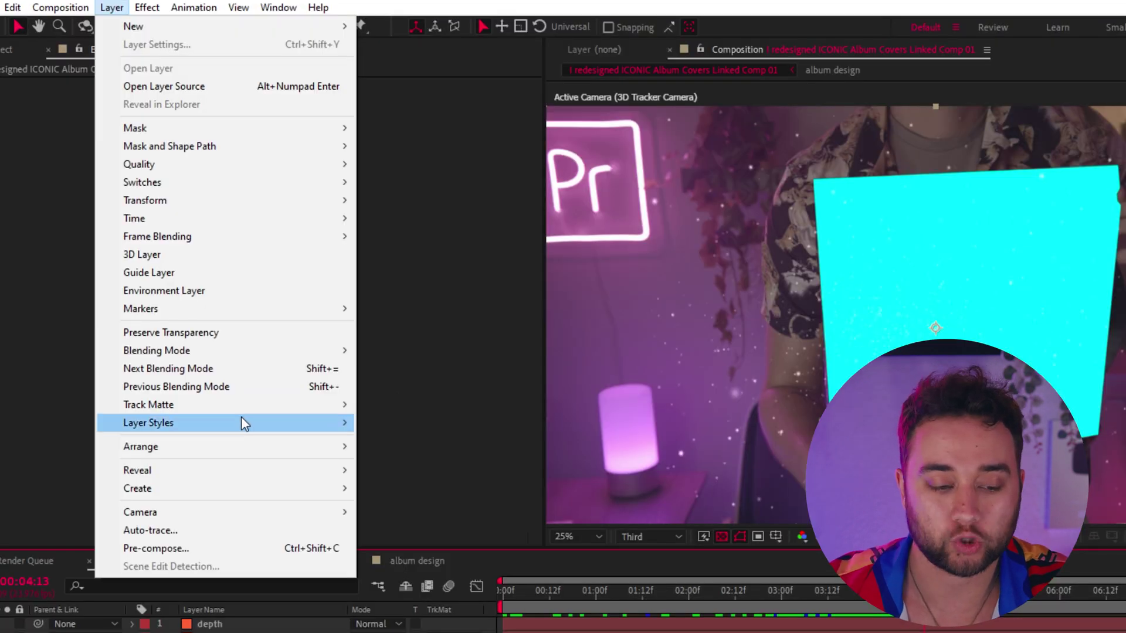
mouse_move(241, 421)
left_click(432, 628)
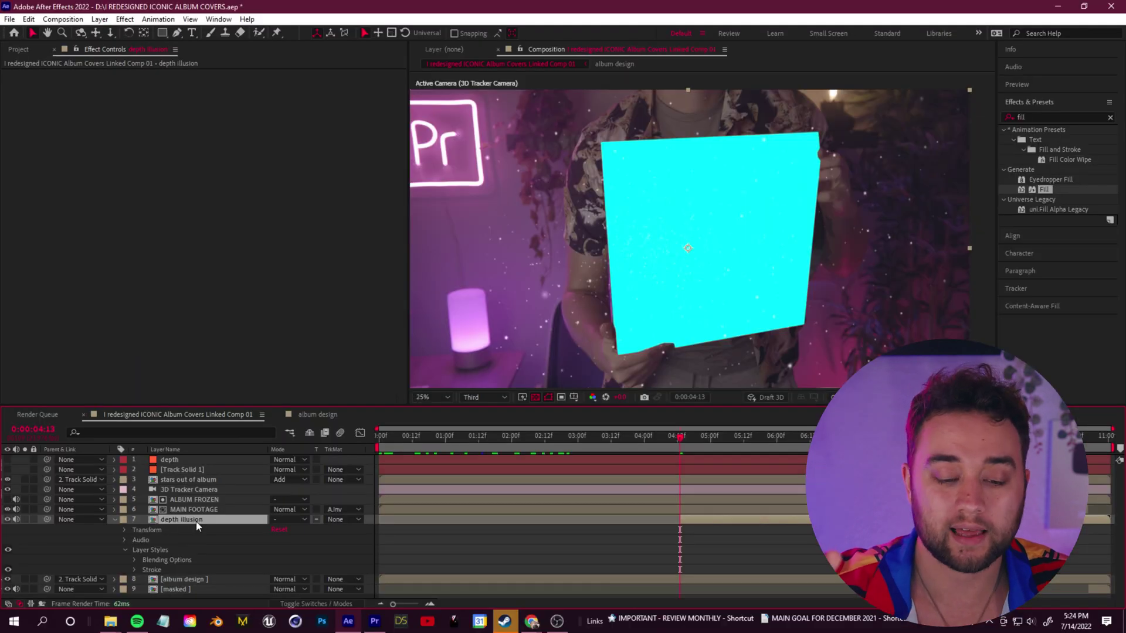
left_click(134, 569)
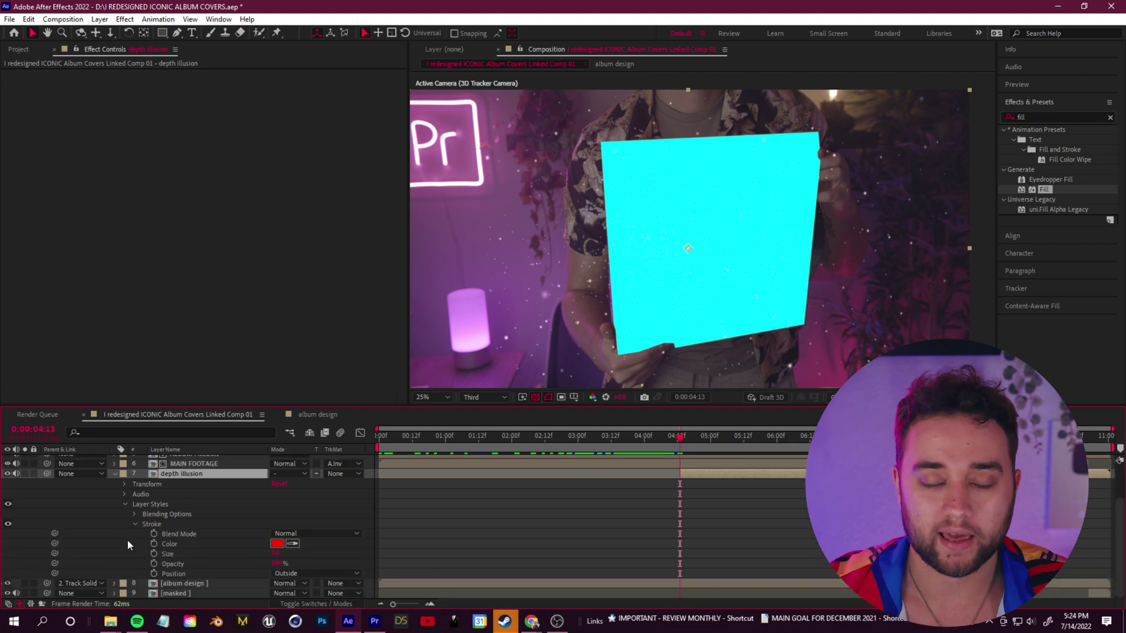
left_click(277, 544)
left_click(365, 206)
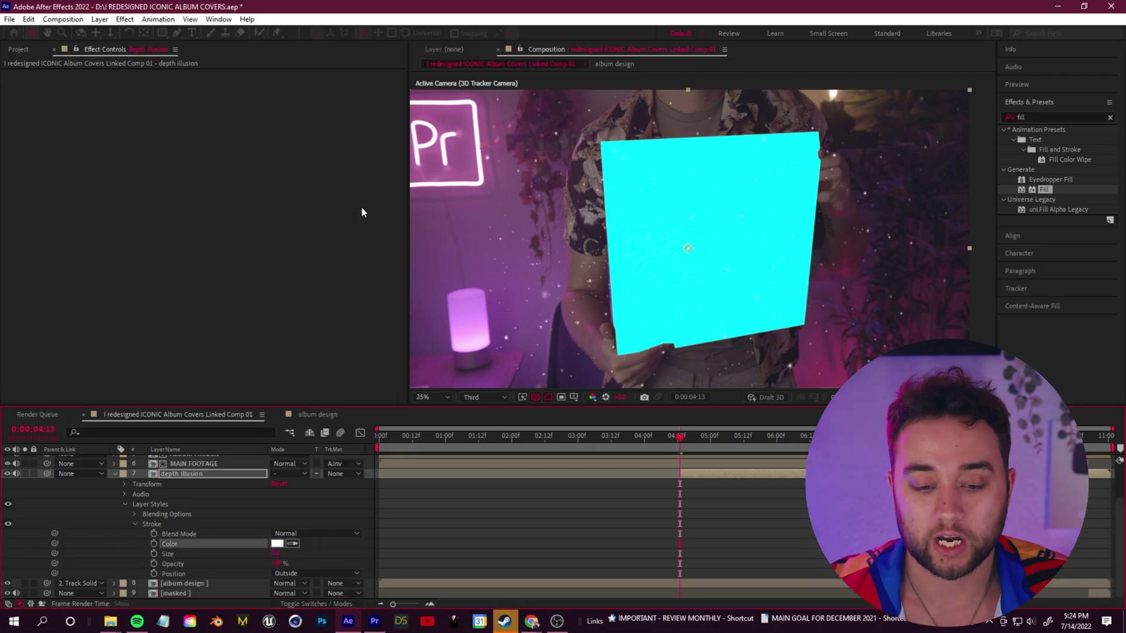
left_click(135, 515)
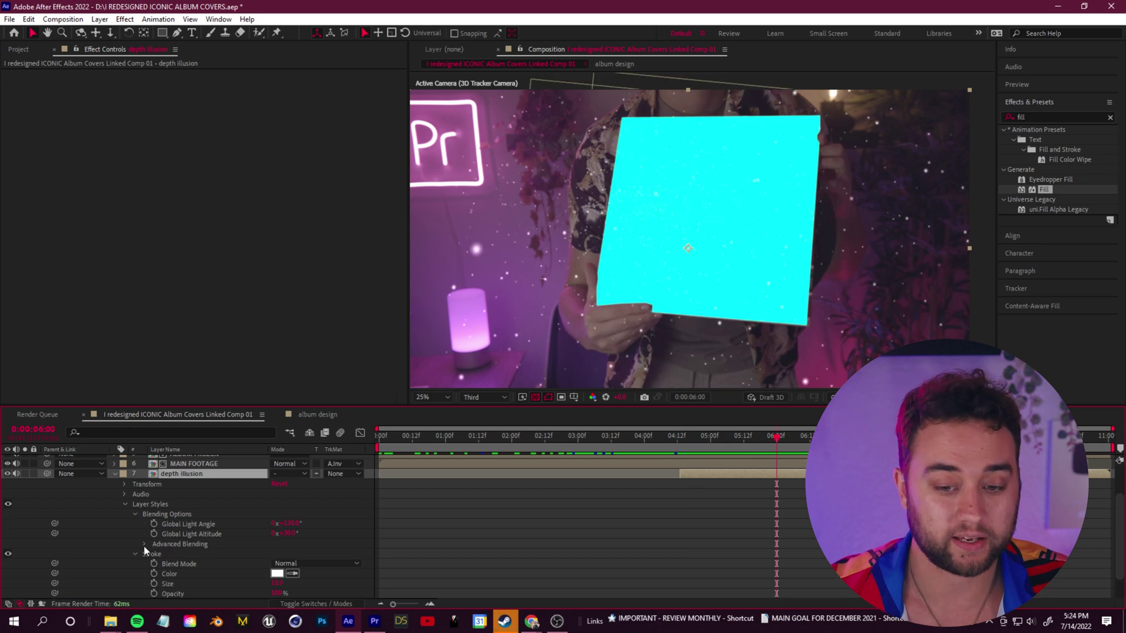
left_click(144, 544)
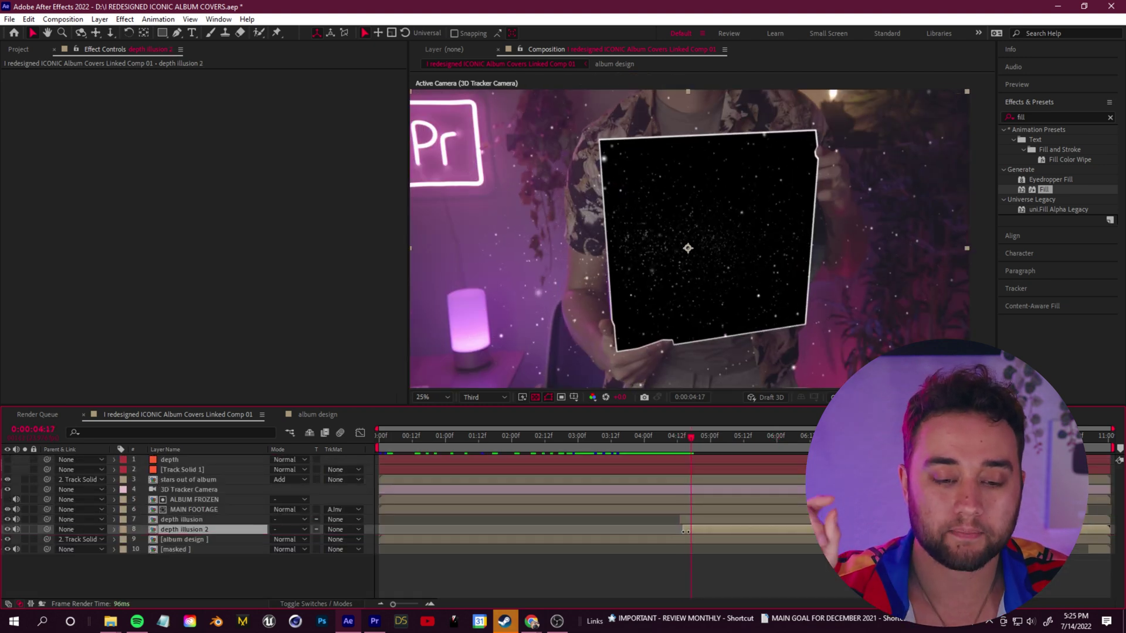
Pre-compose the depth illusion layer with Ctrl+Shift+C.
key("ctrl+shift+c")
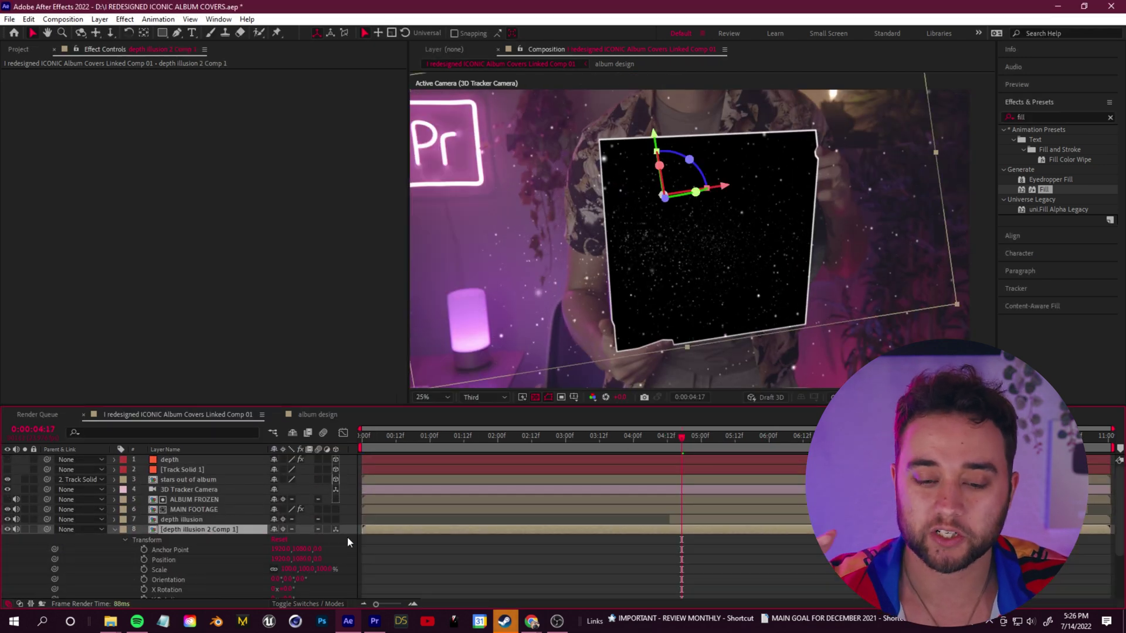
left_click(672, 443)
left_click_drag(672, 446, 695, 479)
Stack staggered duplicate tunnel frames, pushing newer copies further back in Position Z.
key("ctrl+d")
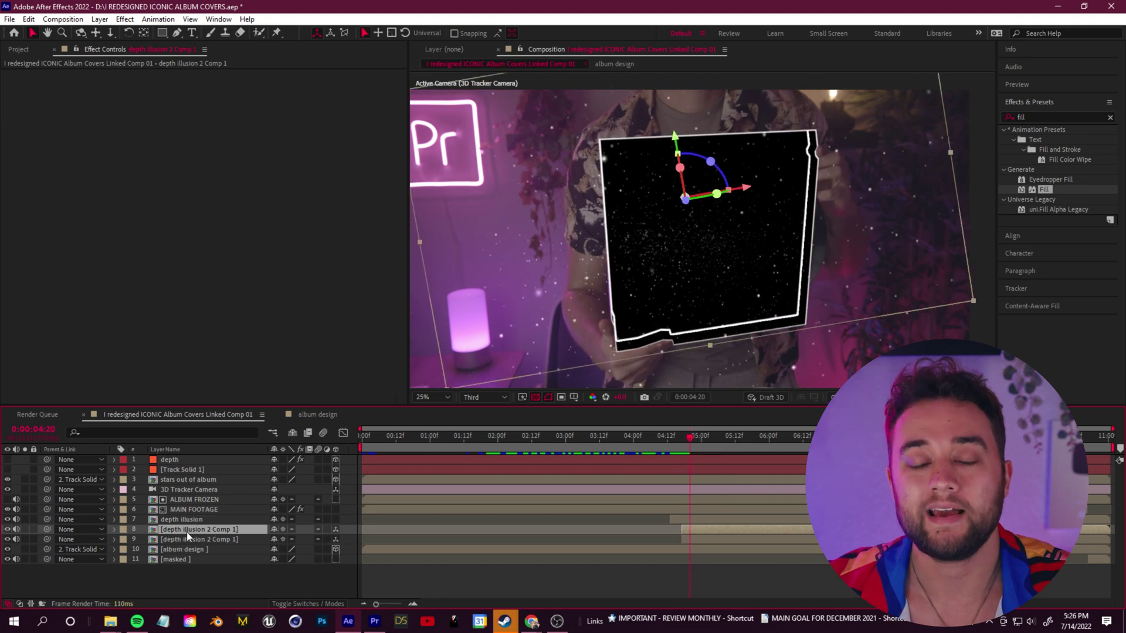
key("ctrl+d")
key("ctrl+d")
key("ctrl+d")
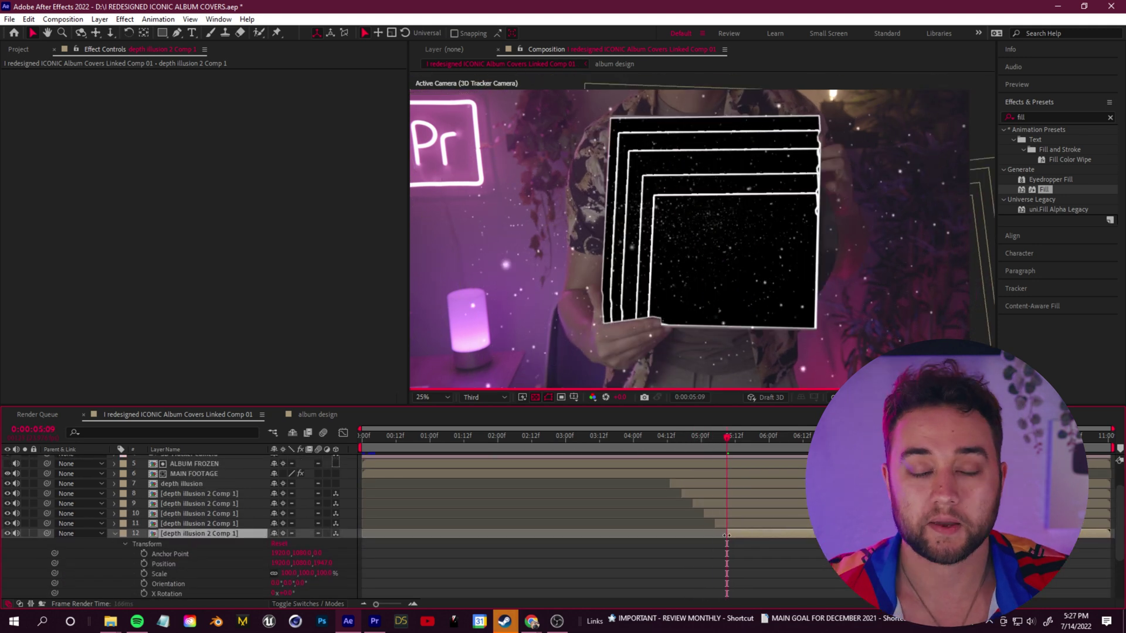
key("comma")
left_click(625, 439)
key("ctrl+d")
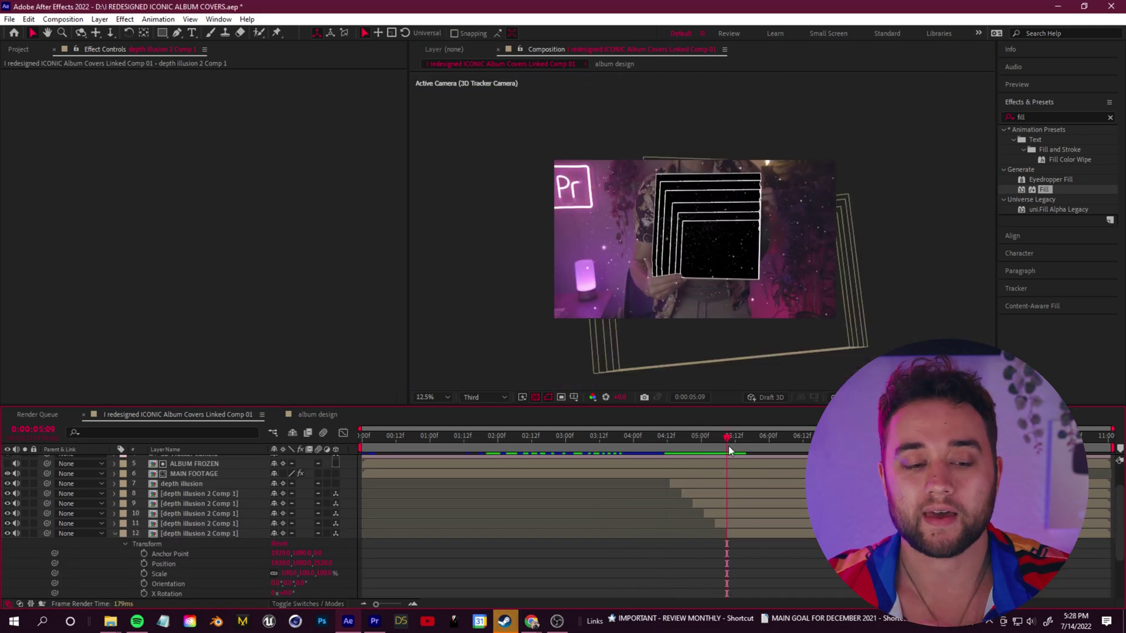
left_click(728, 445)
key("ctrl+d")
key("ctrl+d")
key("ctrl+d")
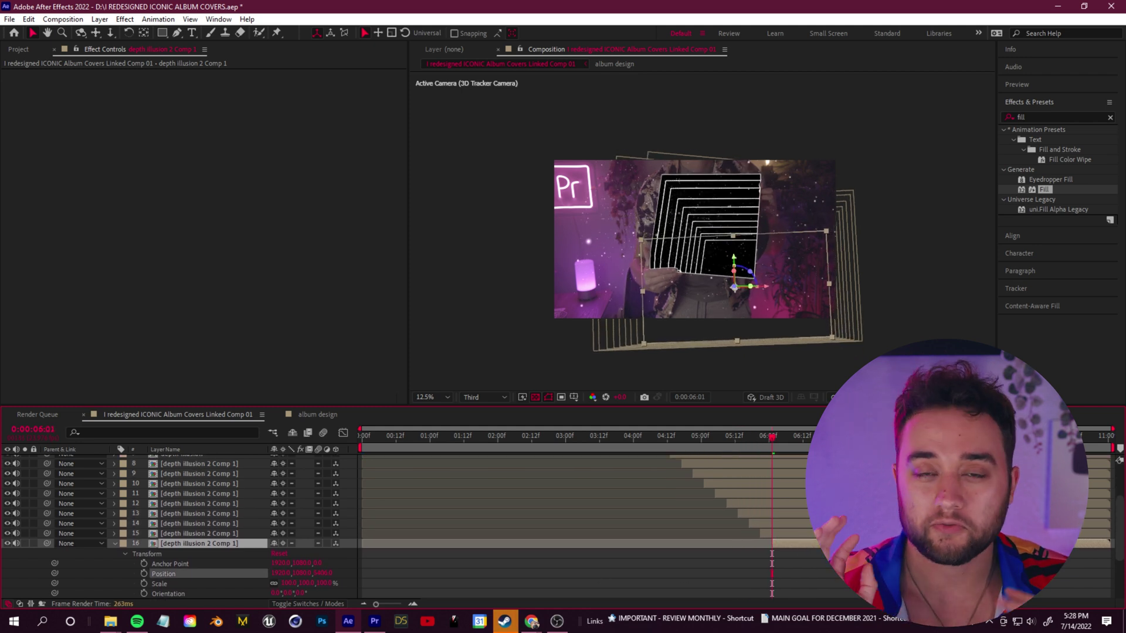
key("ctrl+d")
left_click_drag(323, 584, 361, 584)
left_click_drag(783, 439, 627, 461)
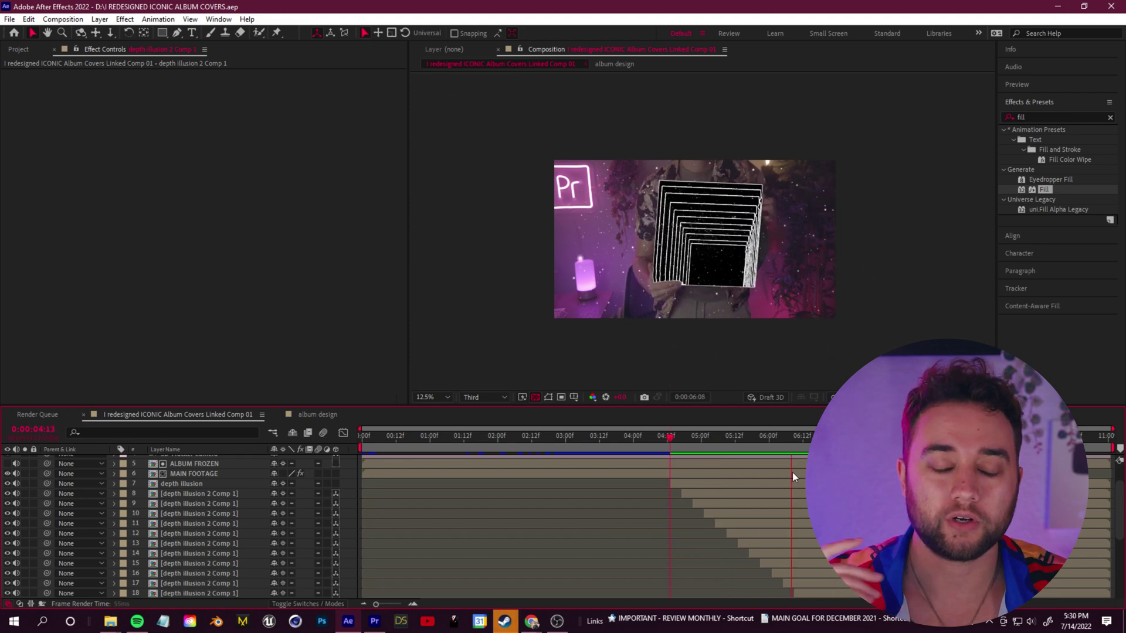
key("ctrl+d")
key("ctrl+d")
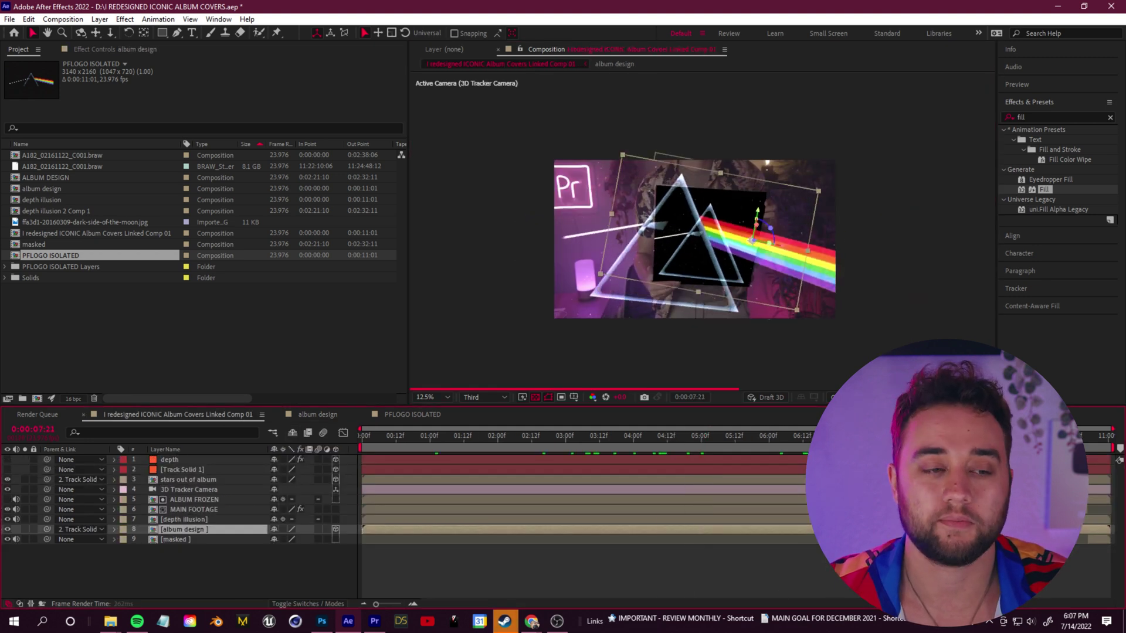
Duplicate the album design comp to create album design 2.
right_click(204, 479)
left_click(283, 378)
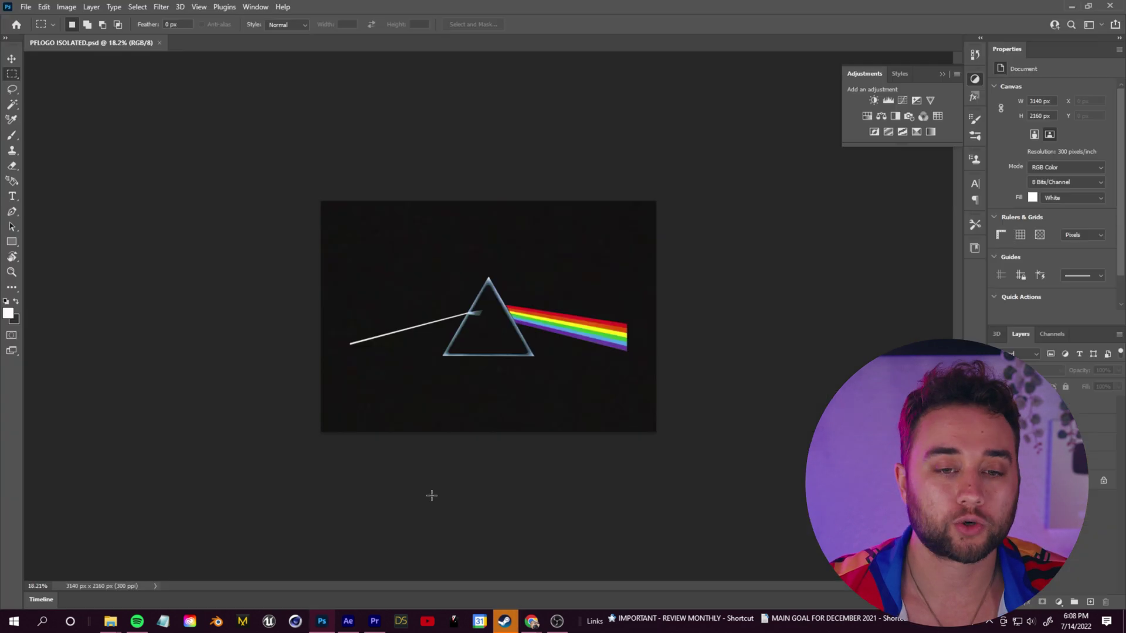
In Photoshop, open the brush presets to import a new brush set for the prism logo.
scroll(468, 407, "up", 3)
scroll(467, 407, "down", 1)
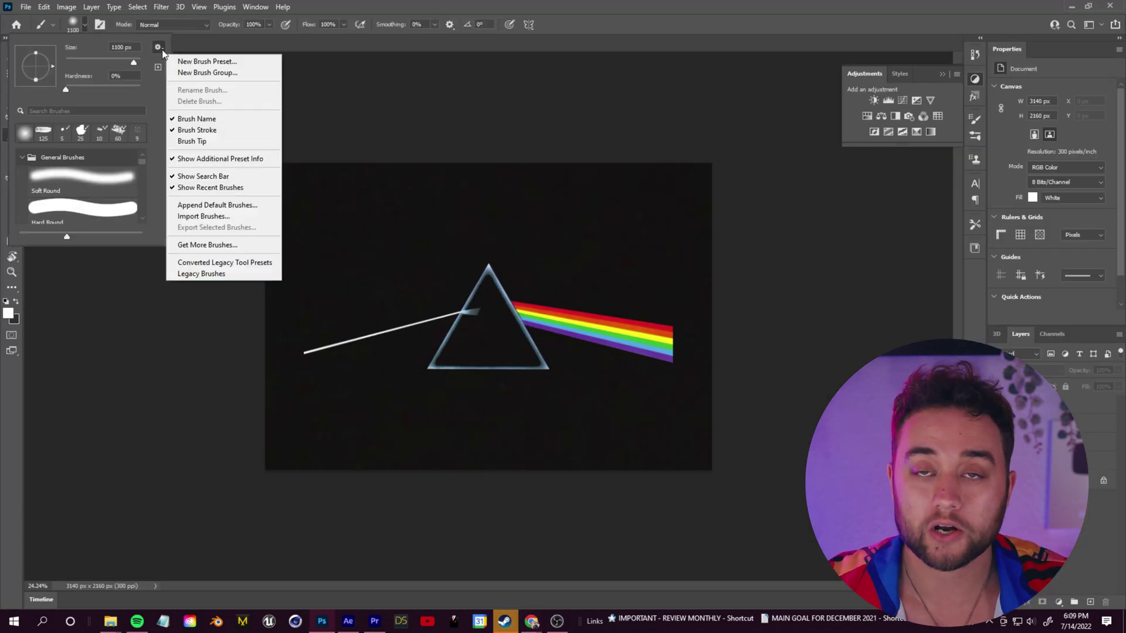
left_click(215, 211)
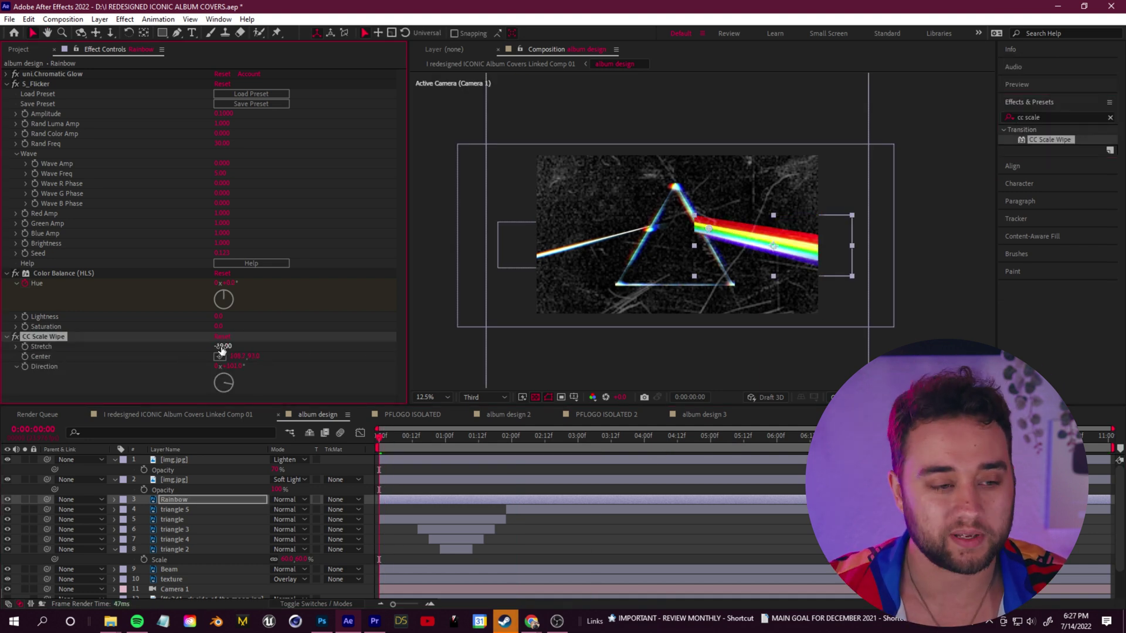
Apply Turbulent Displace to the Rainbow layer, preview the wave, and select the effect.
left_click_drag(358, 406, 353, 456)
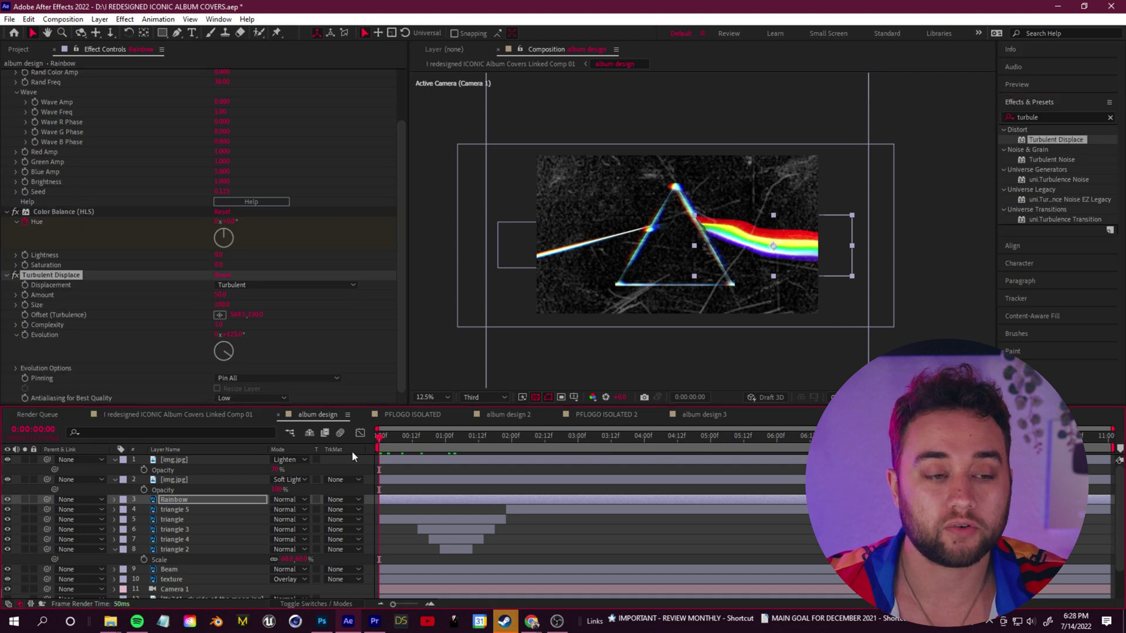
key("space")
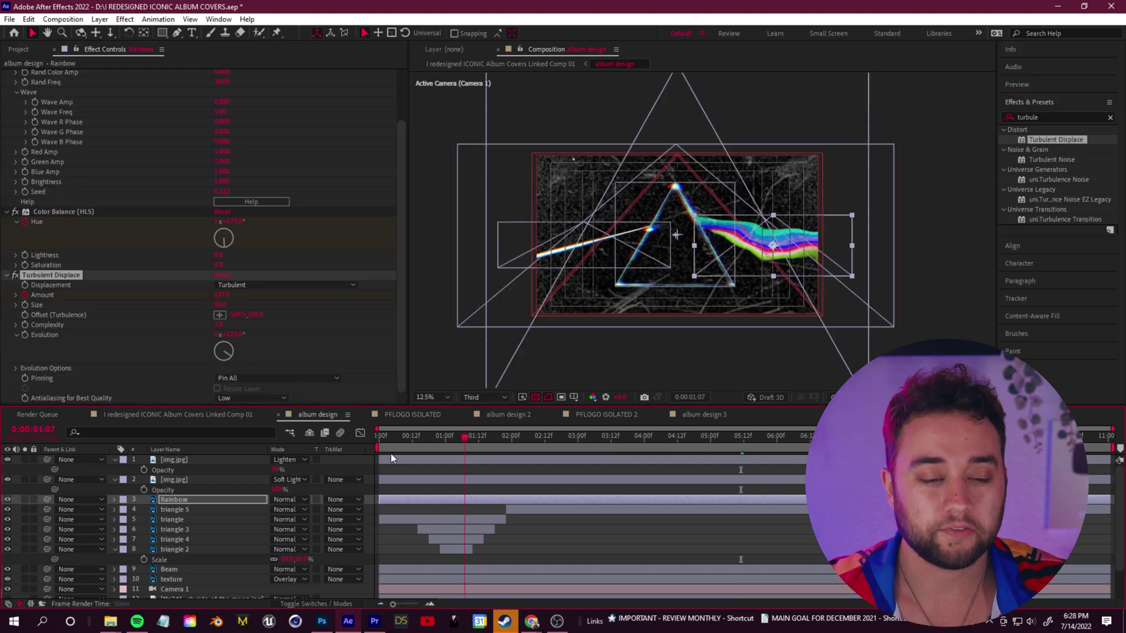
left_click(747, 245)
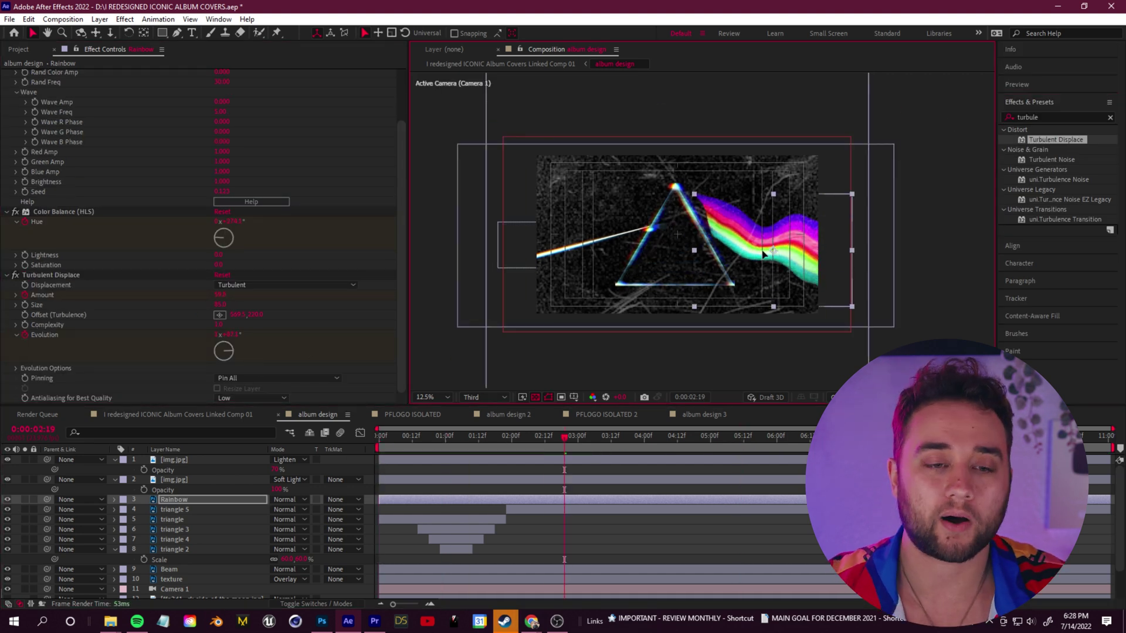
key("r")
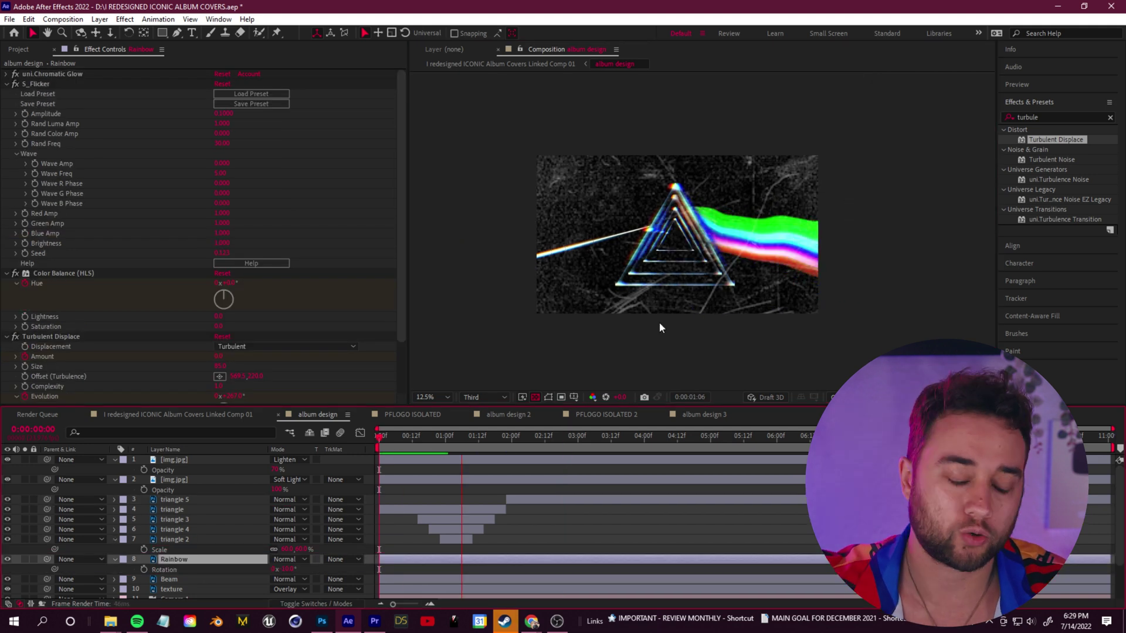
key("e")
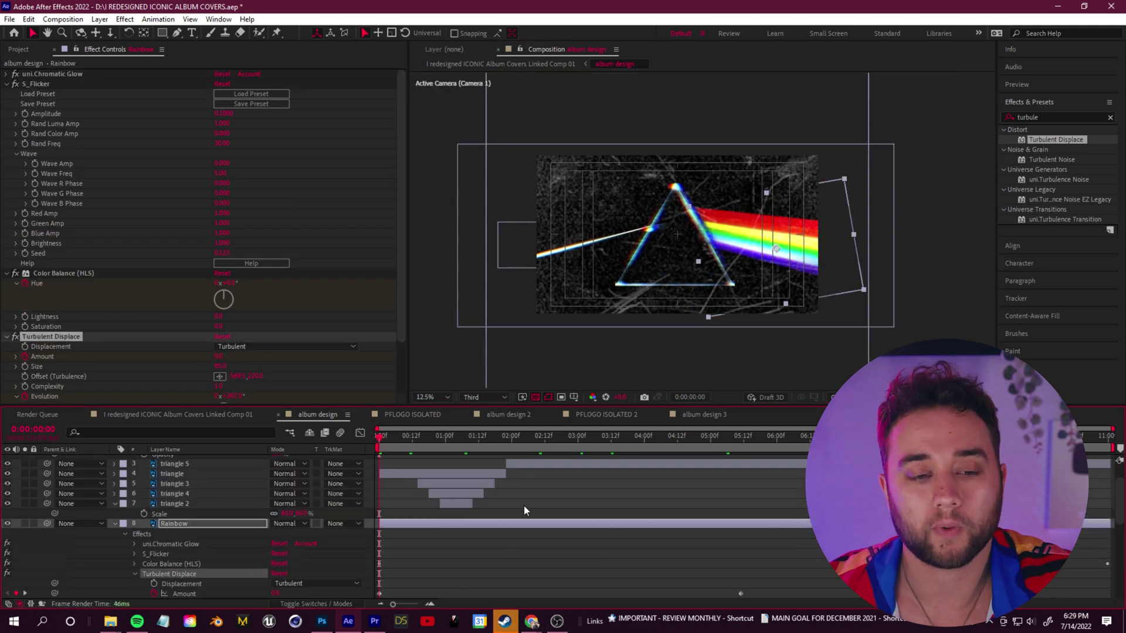
left_click(434, 439)
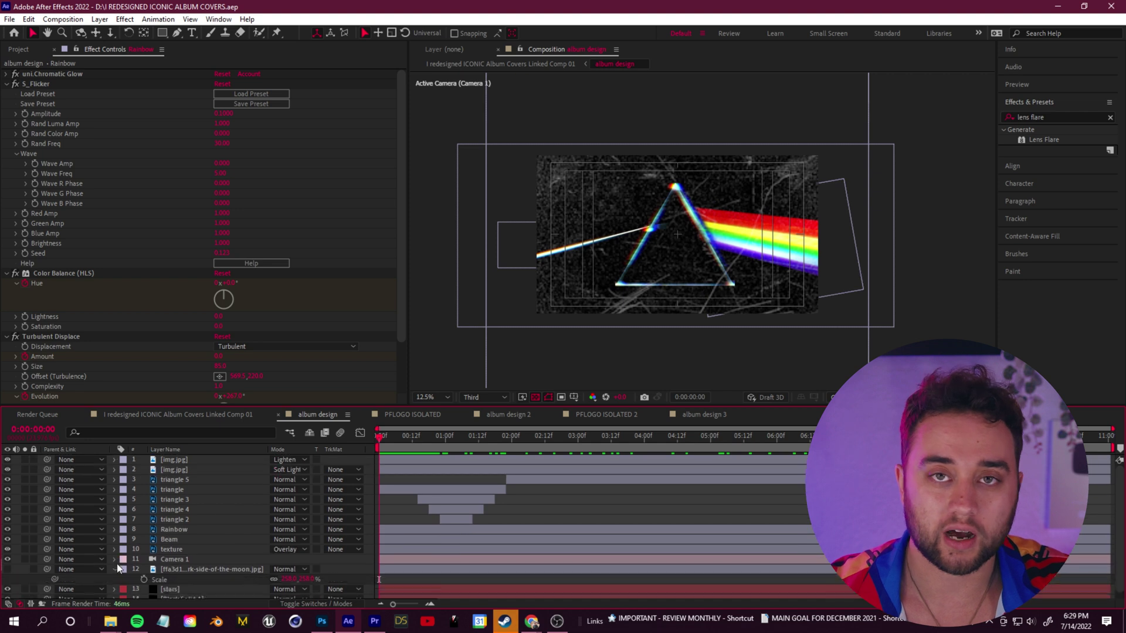
Create a new 'flare' solid layer.
key("ctrl+y")
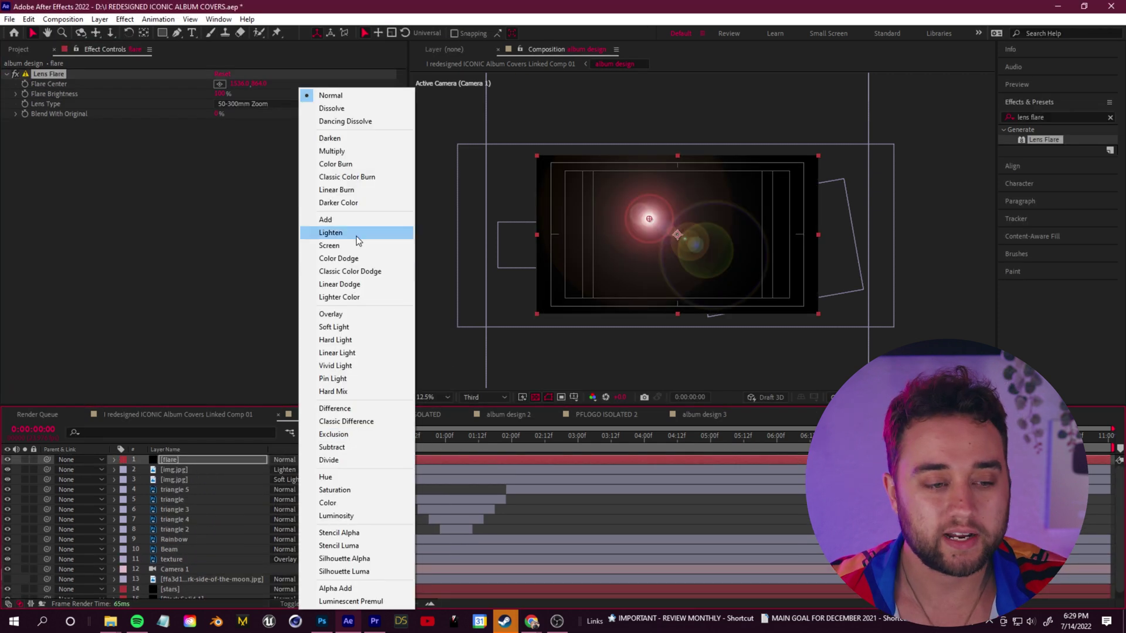
left_click(357, 236)
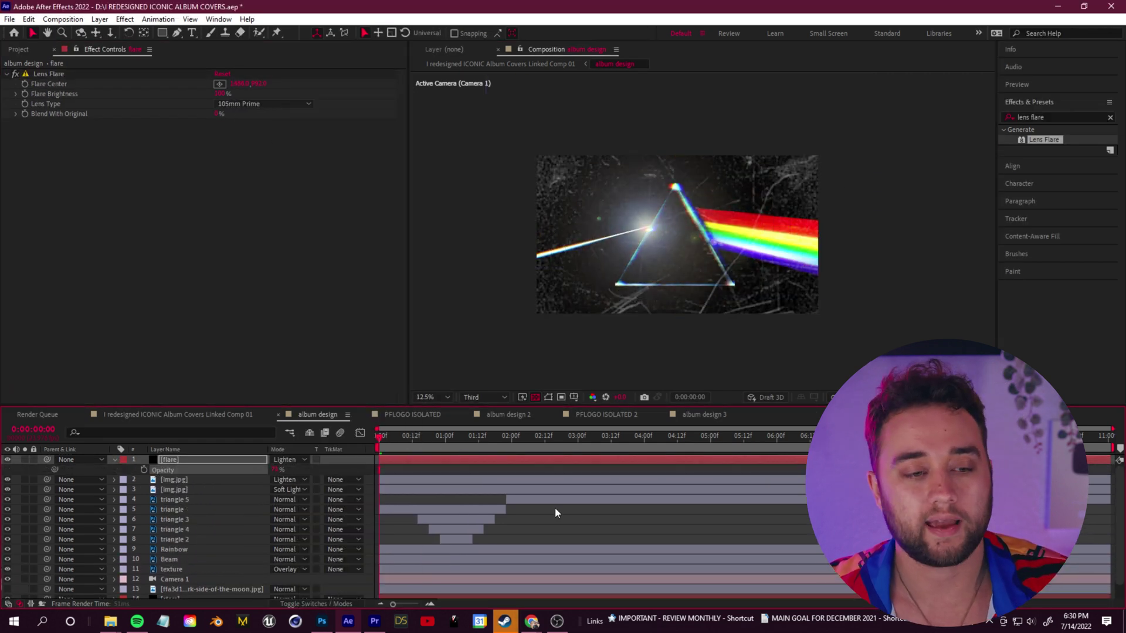
left_click(188, 510)
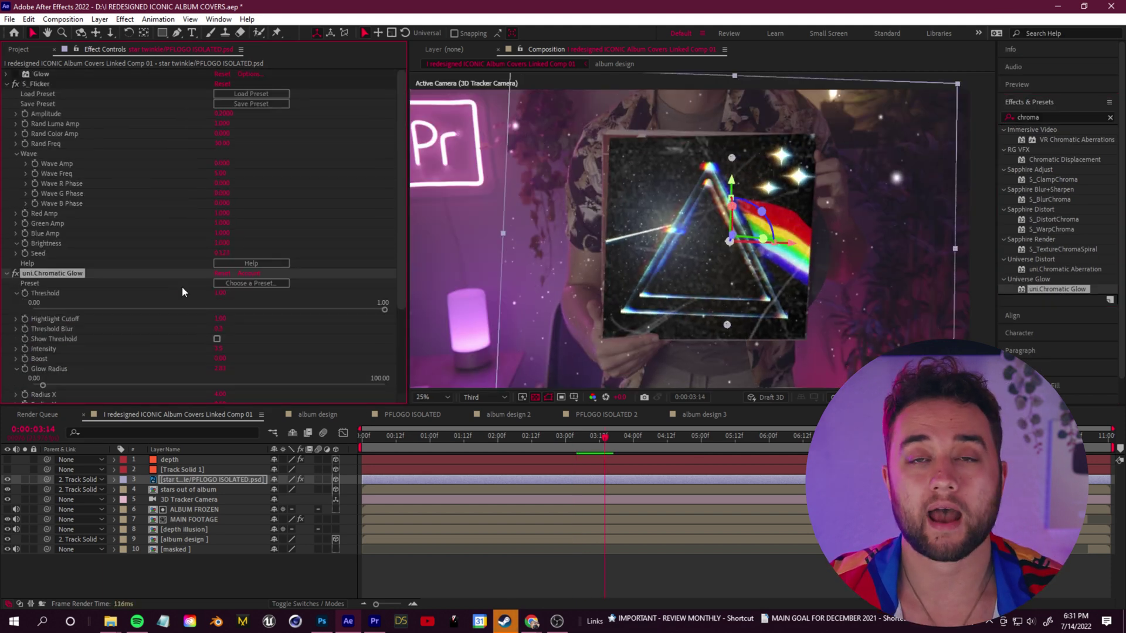
Play back the finished composition with the chromatic glow on the star twinkle.
scroll(512, 341, "down", 1)
key("space")
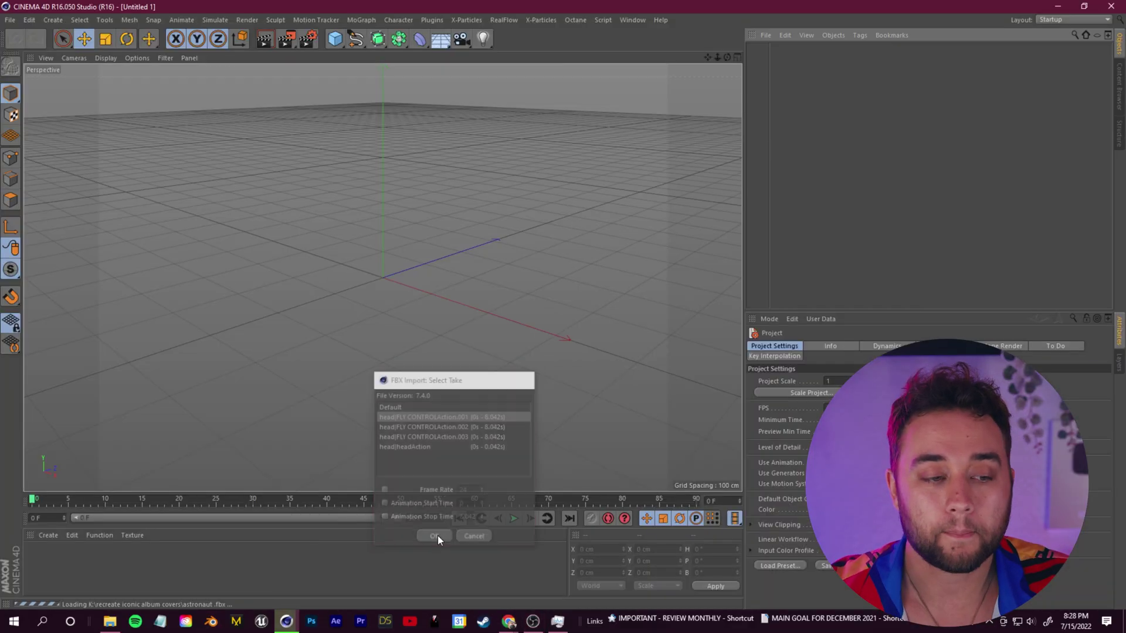
Close the import pop-up, toggle the four-view layout and back, and orbit toward the astronaut.
left_click(437, 536)
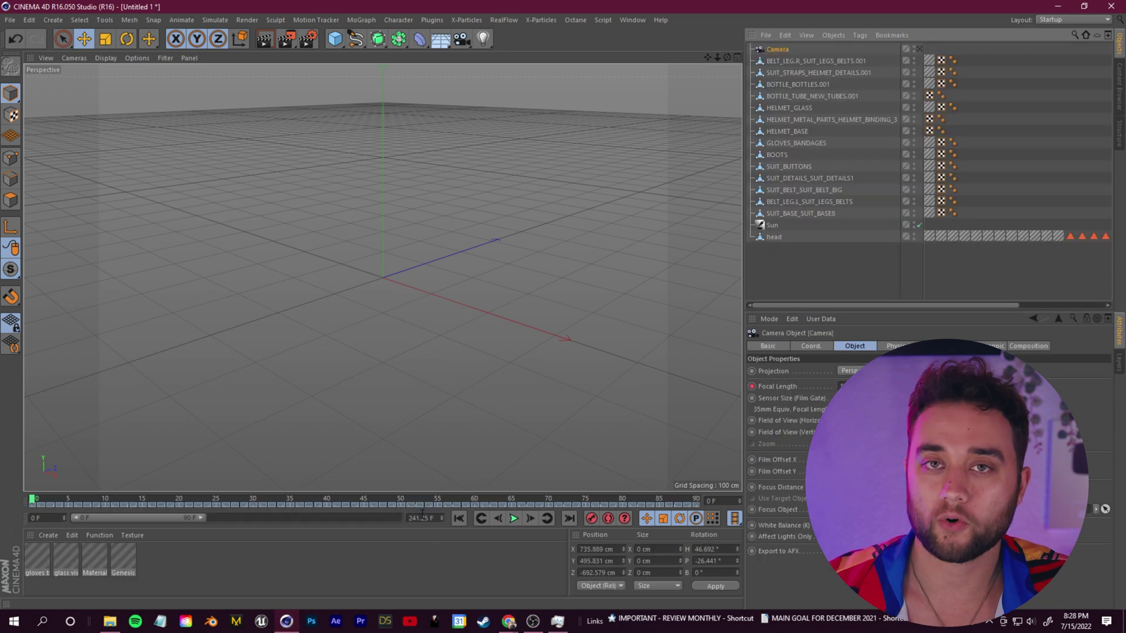
middle_click(455, 239)
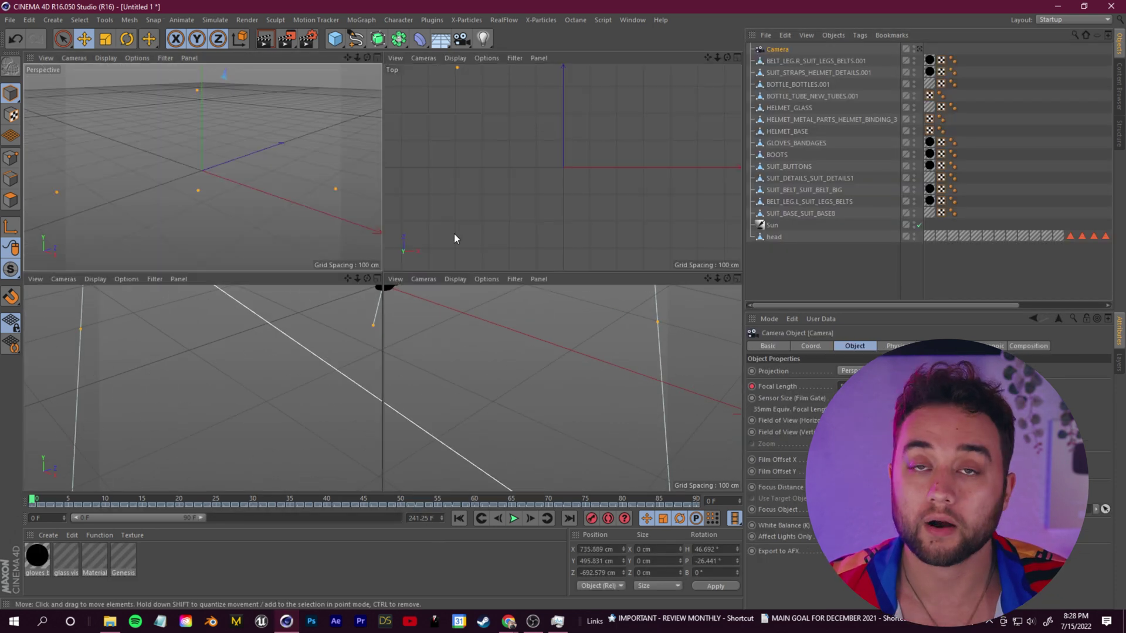
middle_click(244, 192)
left_click_drag(723, 58, 738, 81)
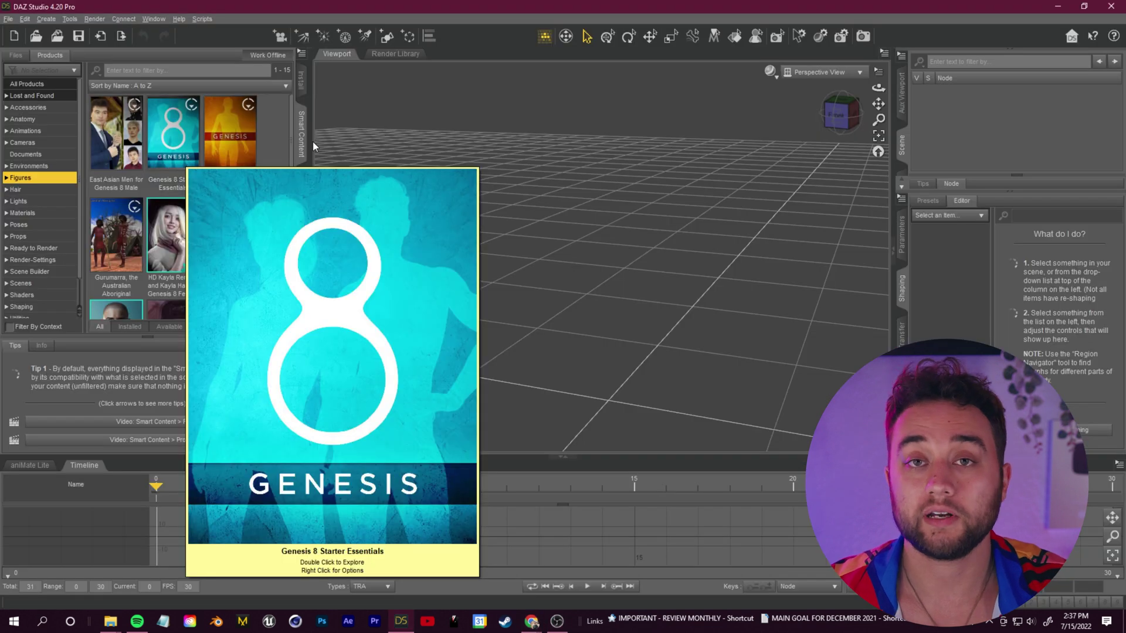
Load Genesis 8 Basic Male from the Genesis 8 Starter Essentials Figures into the scene.
scroll(298, 220, "down", 3)
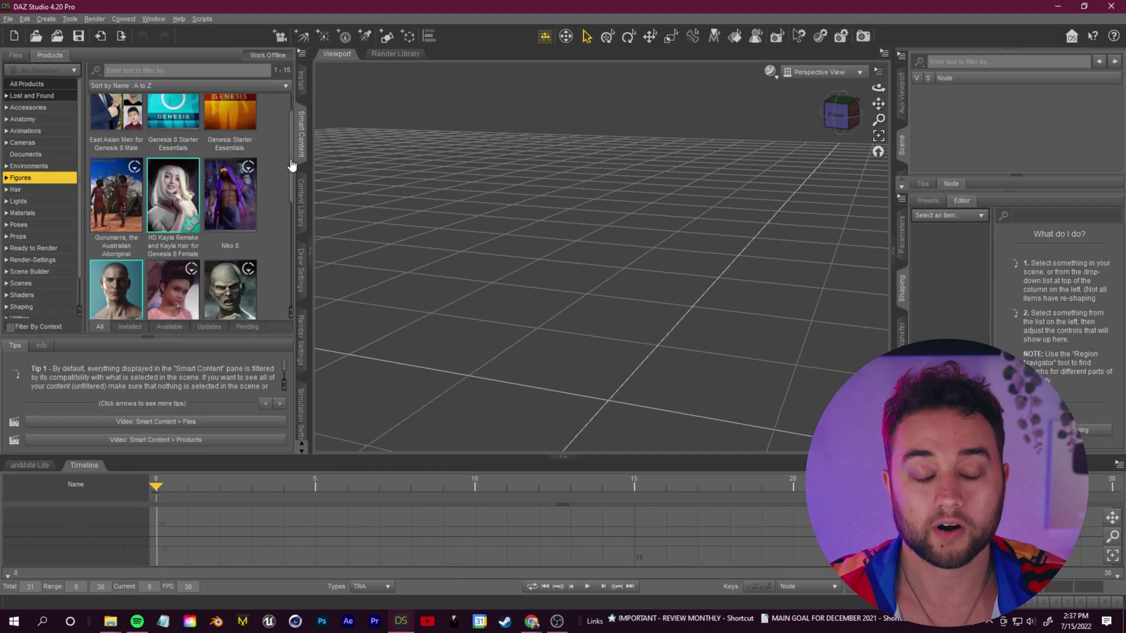
scroll(298, 220, "down", 5)
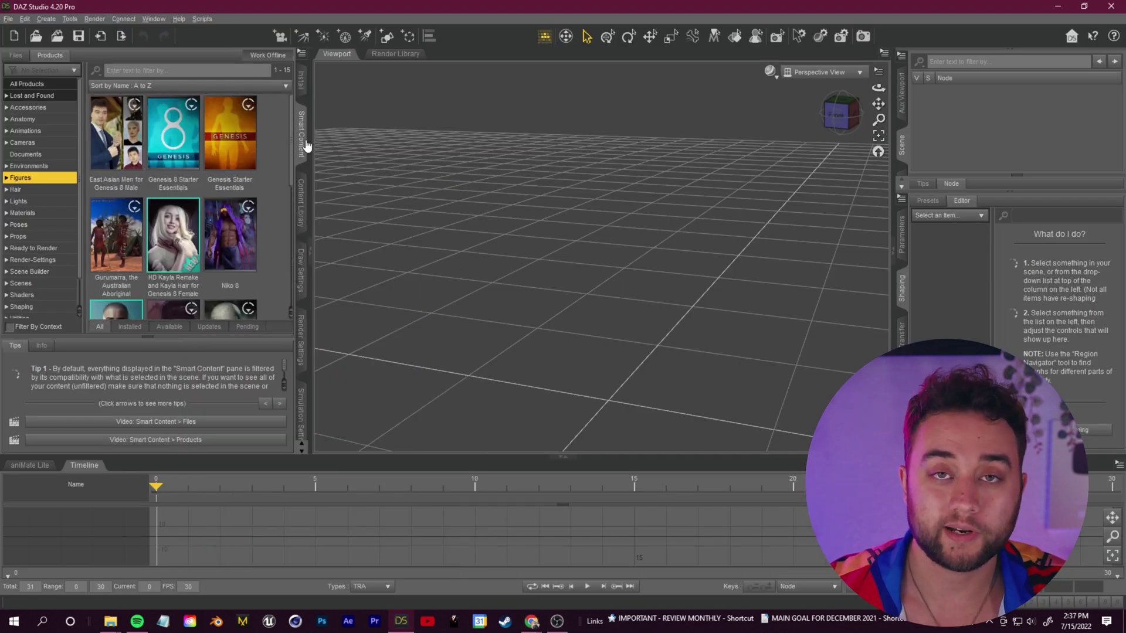
left_click(169, 147)
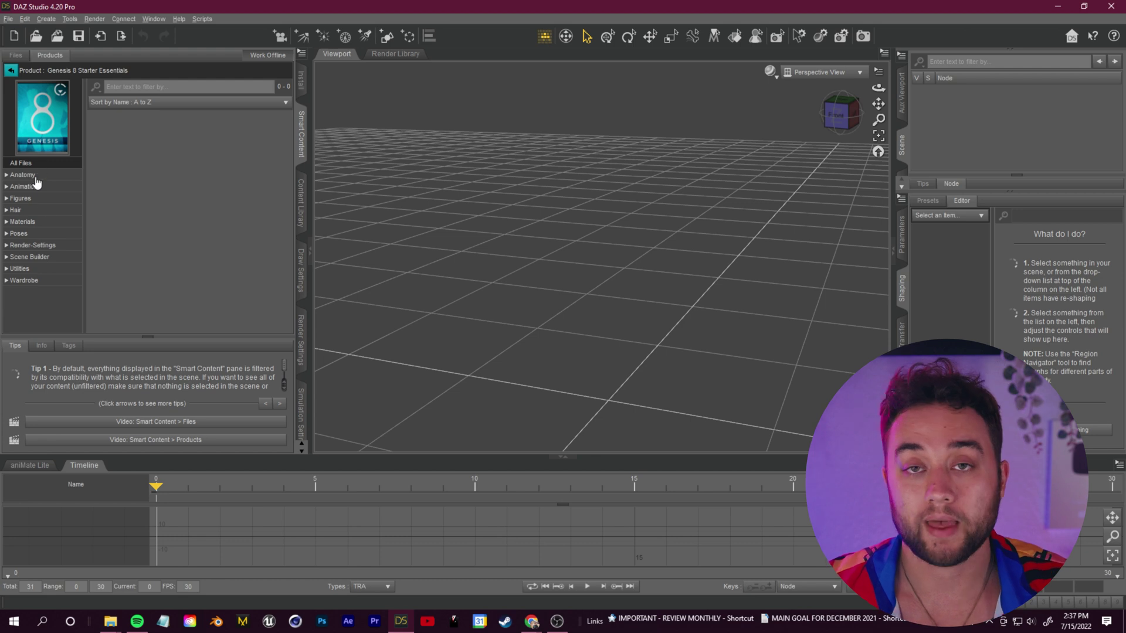
left_click(21, 199)
double_click(184, 157)
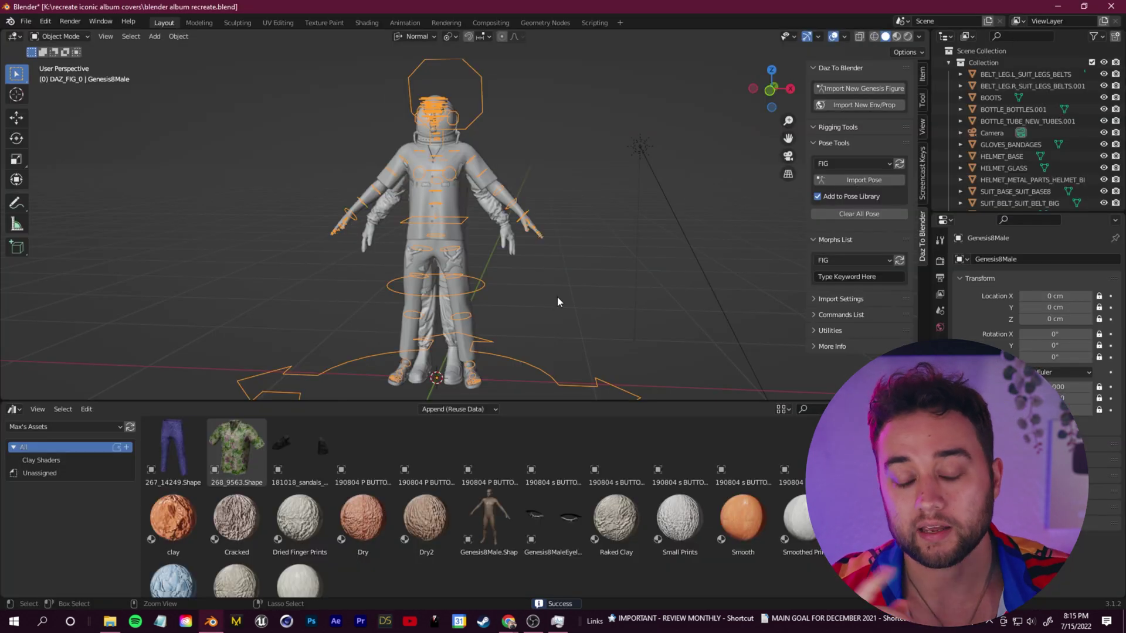
Place the Genesis8Male.Shape body beside the astronaut and split its head mesh off.
left_click(641, 221)
left_click_drag(490, 519, 625, 340)
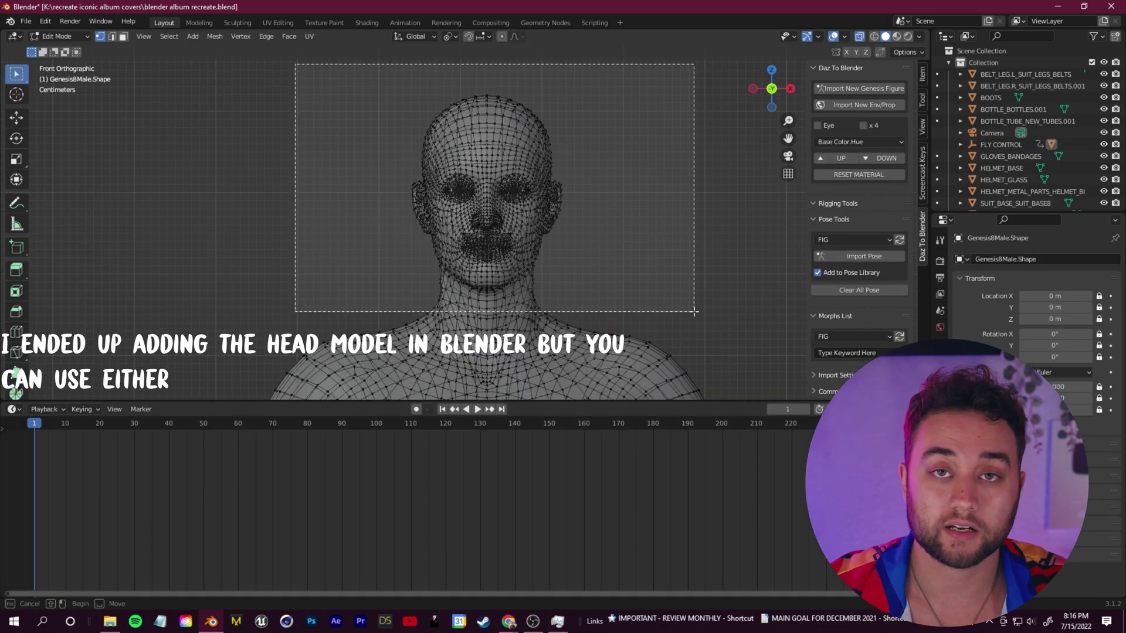
key("l")
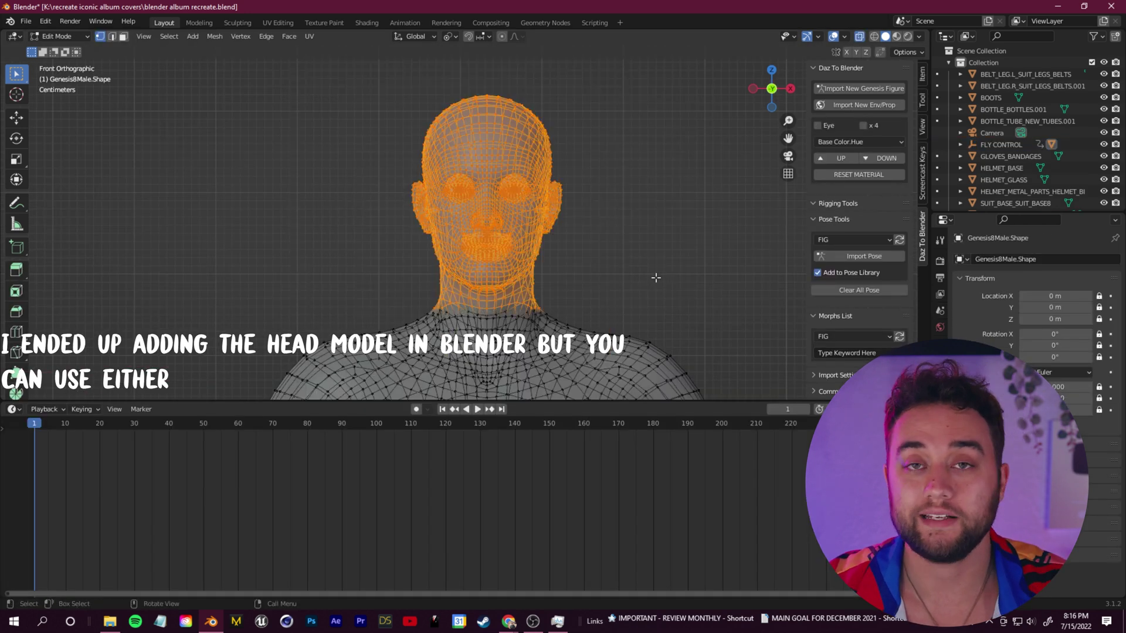
right_click(481, 443)
left_click(481, 443)
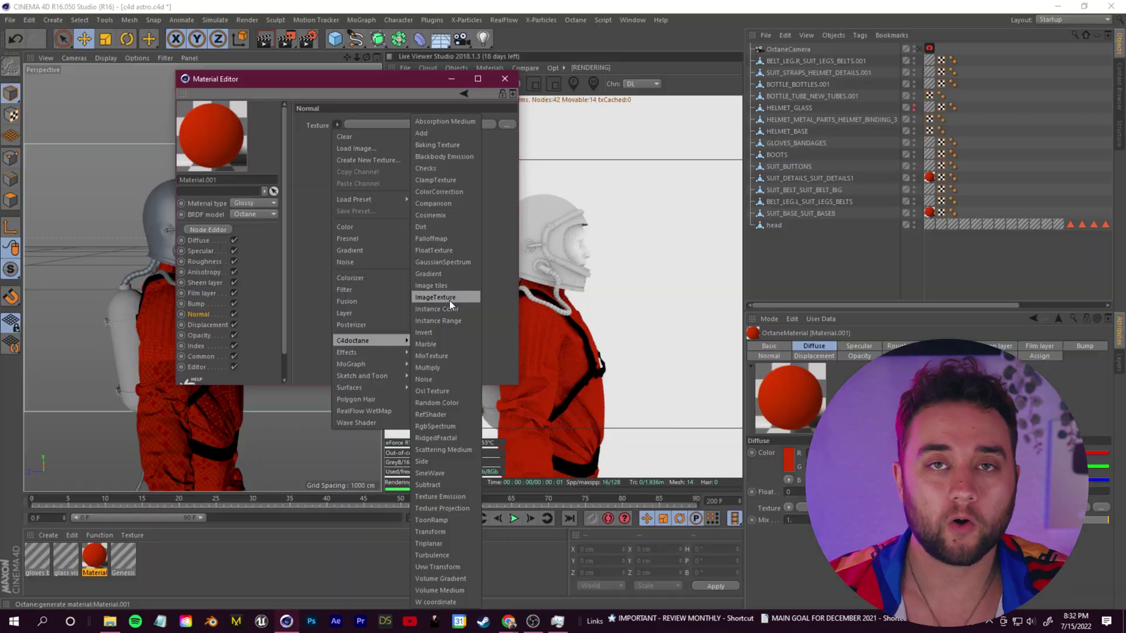
Give the suit material a FABRIC_NORMAL image texture as its normal map and save the scene.
left_click(507, 130)
double_click(340, 174)
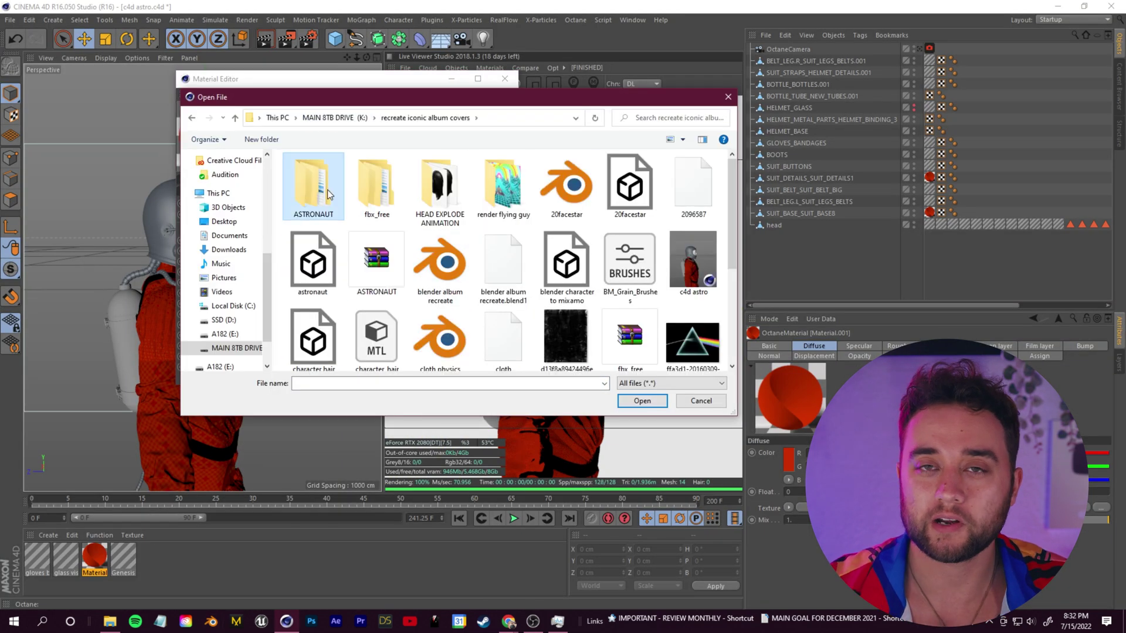
left_click(507, 189)
left_click(642, 401)
left_click(505, 78)
key("ctrl+s")
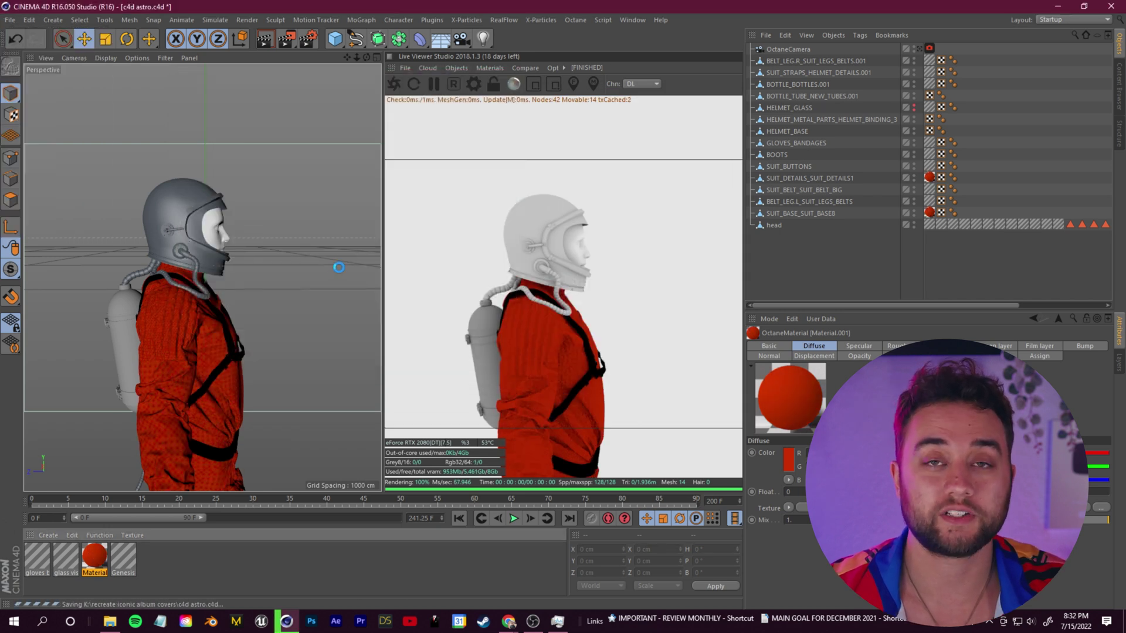
Create a visor material with opacity 0.4, index 1.75, reflection 1 and roughness 0.037.
left_click(48, 536)
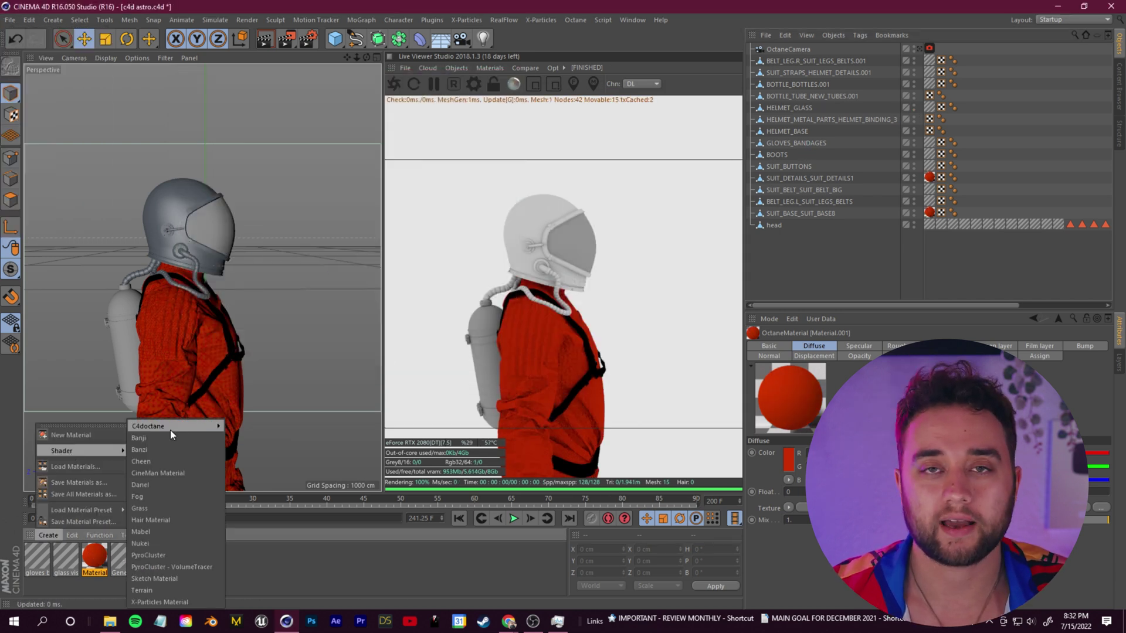
left_click(170, 430)
left_click_drag(36, 557, 217, 228)
double_click(36, 558)
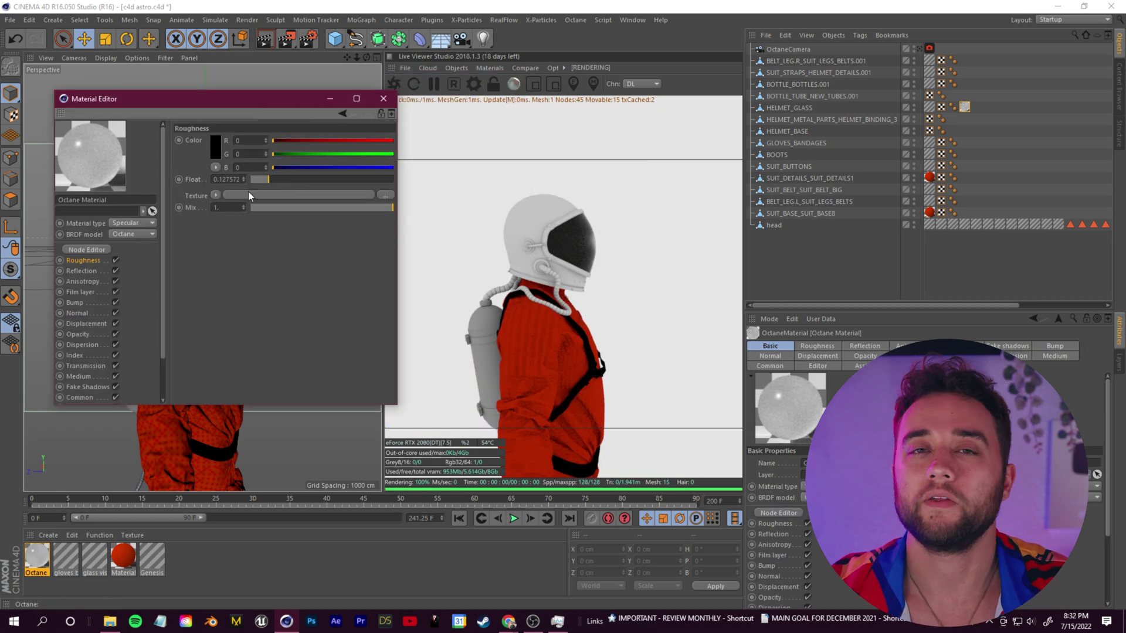
left_click_drag(324, 180, 307, 177)
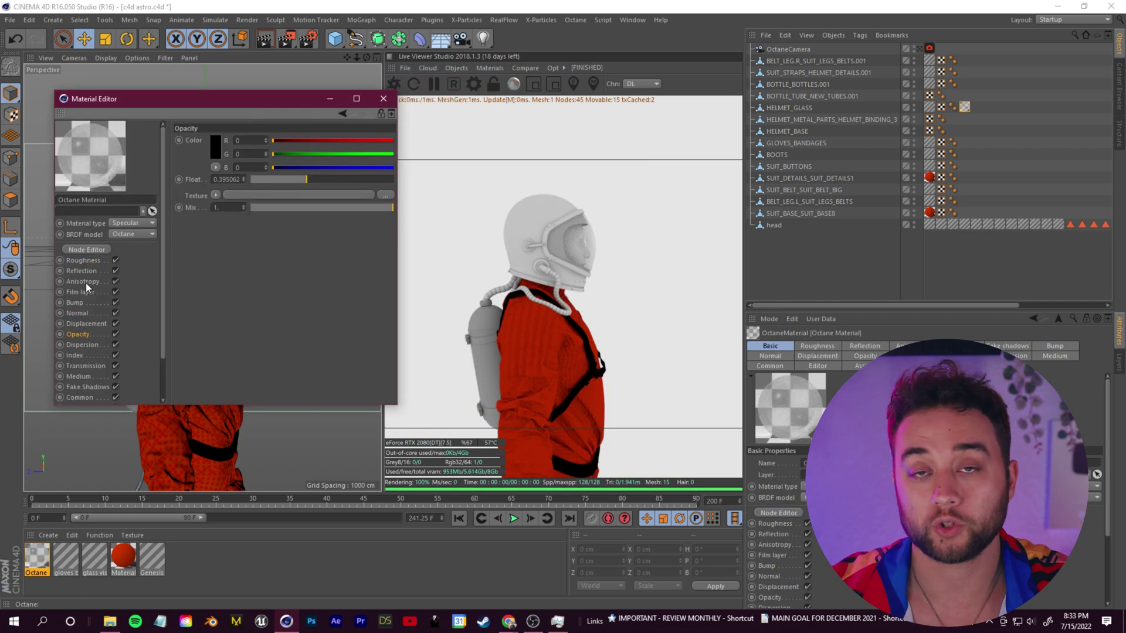
left_click_drag(256, 142, 256, 139)
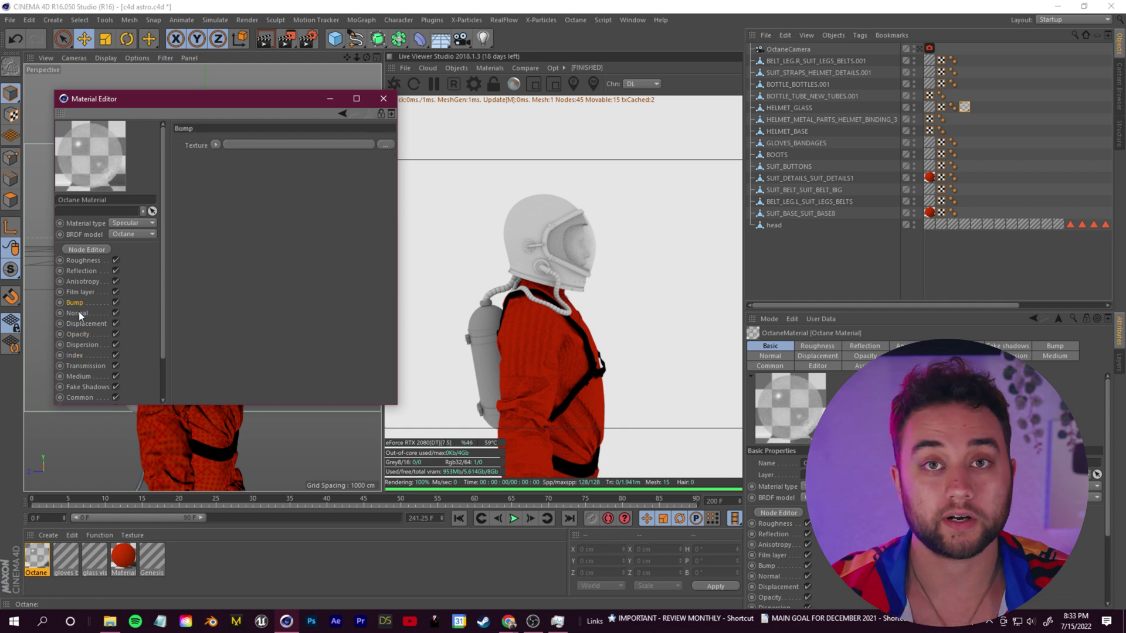
left_click(81, 271)
left_click_drag(318, 179, 386, 189)
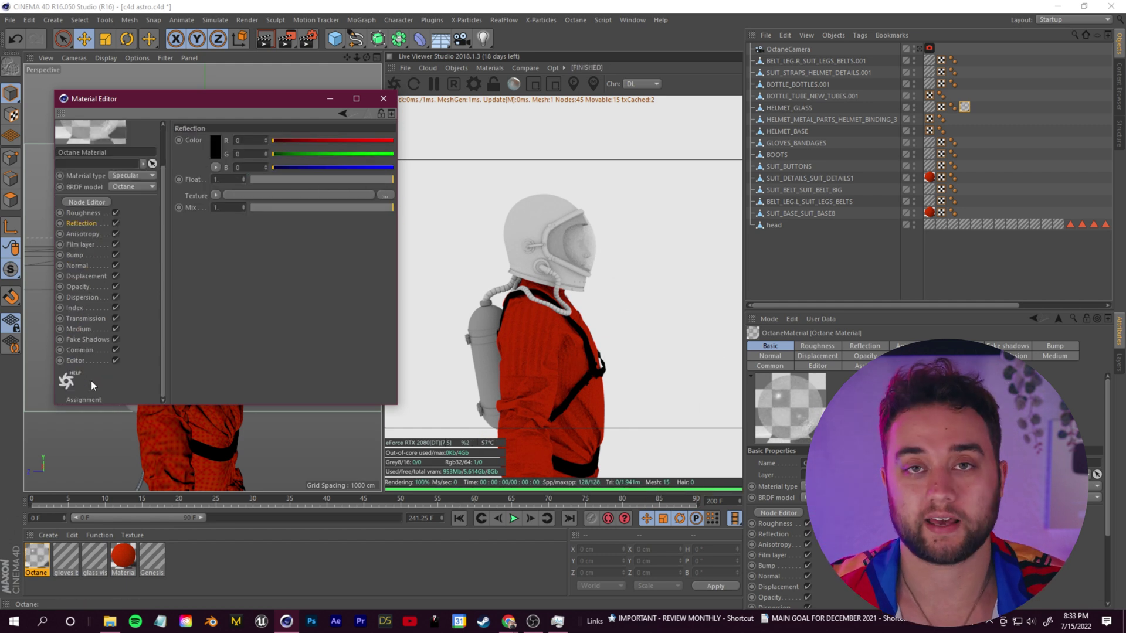
scroll(76, 284, "up", 2)
left_click(83, 259)
left_click(258, 178)
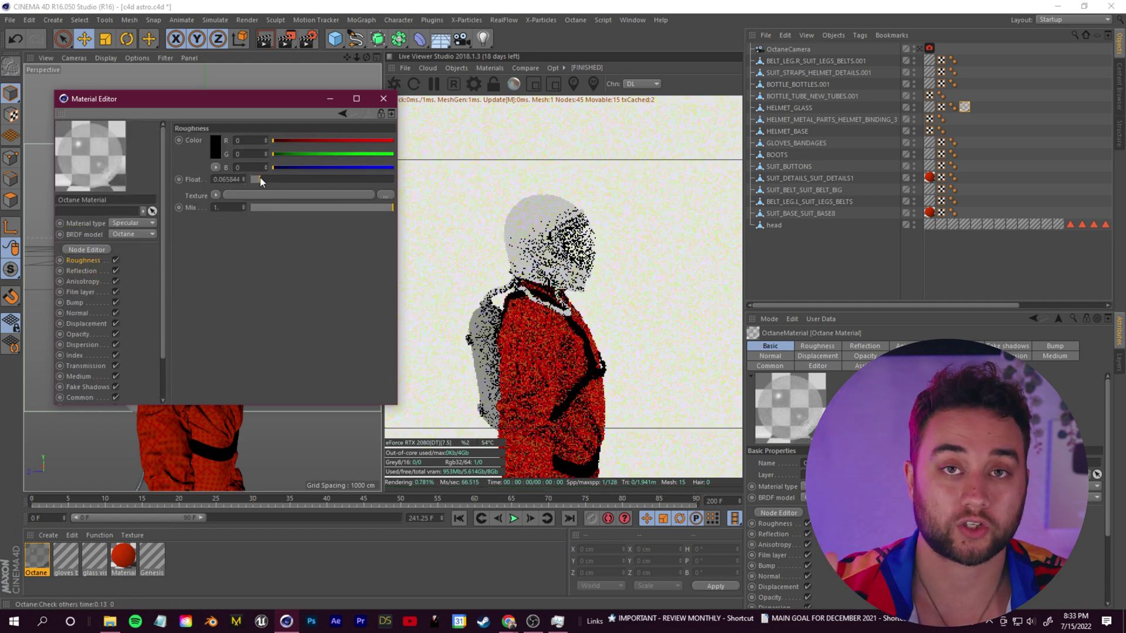
left_click(383, 99)
Create a new Octane material for the helmet.
left_click(171, 204)
left_click(48, 536)
mouse_move(82, 450)
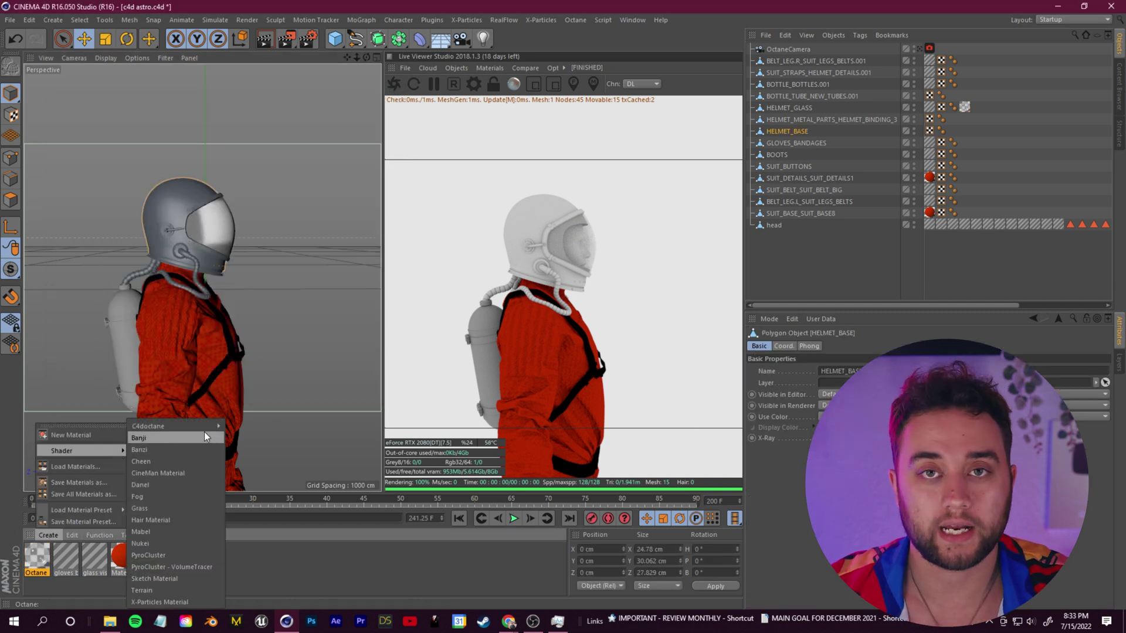
left_click(204, 437)
double_click(93, 560)
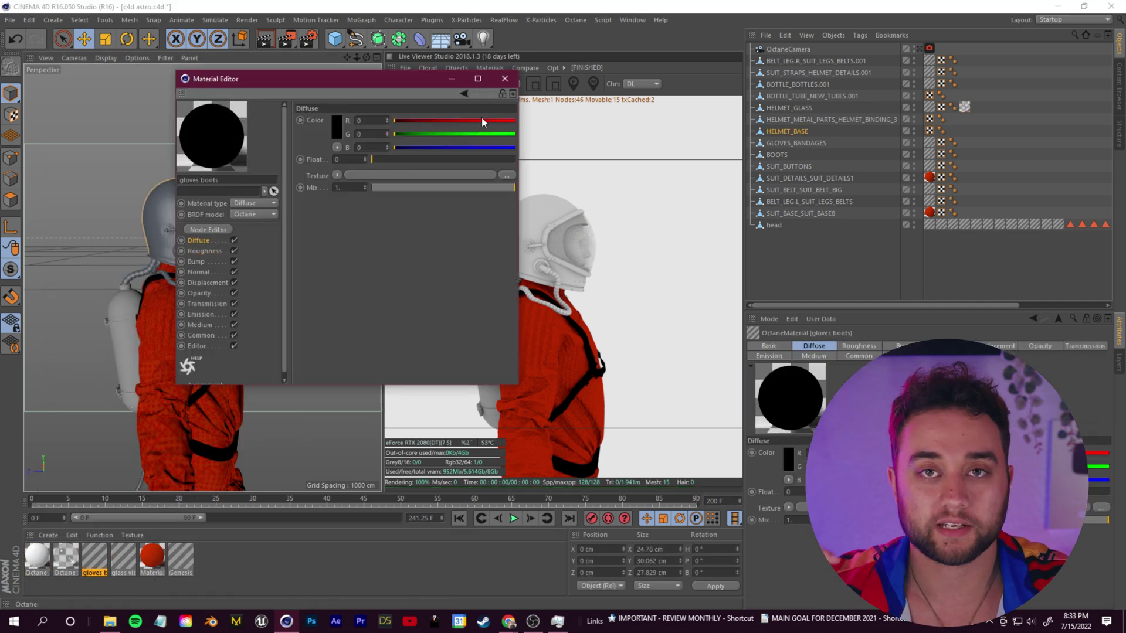
double_click(36, 560)
left_click(505, 78)
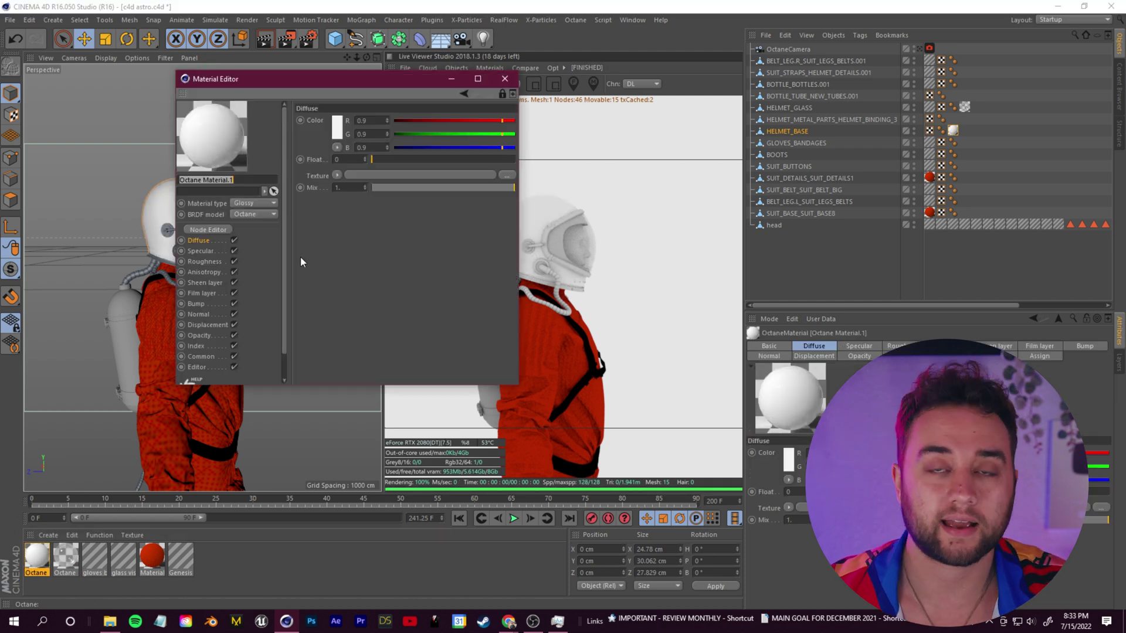
left_click(456, 68)
Add an OctaneSky environment and orbit to a high view of the astronaut and camera.
left_click(476, 97)
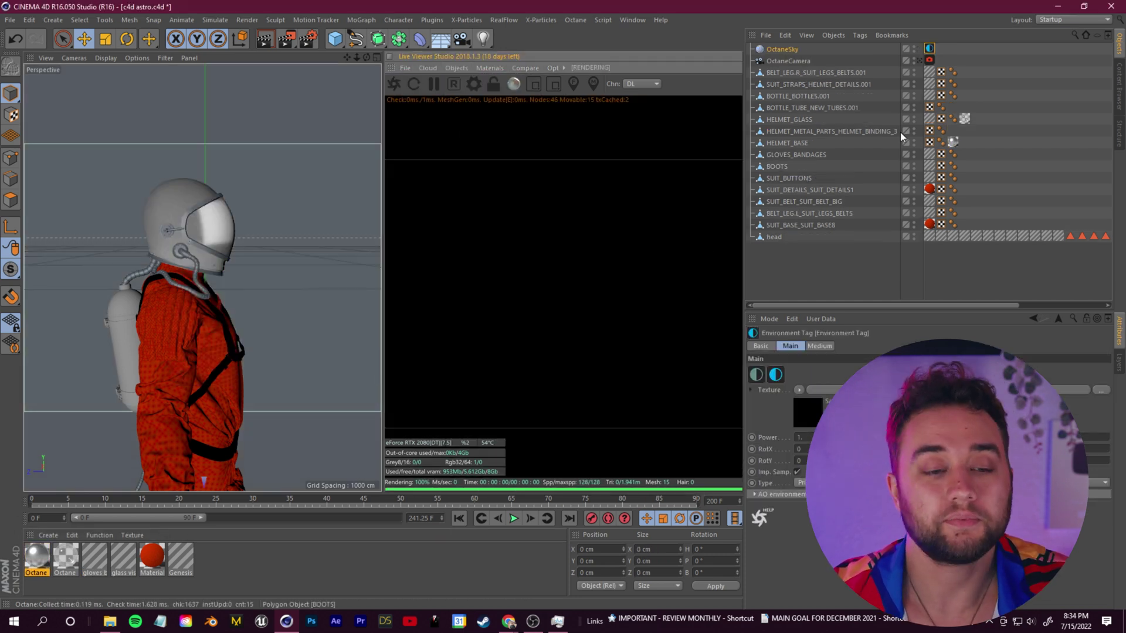
scroll(264, 293, "down", 5)
left_click_drag(366, 58, 328, 82)
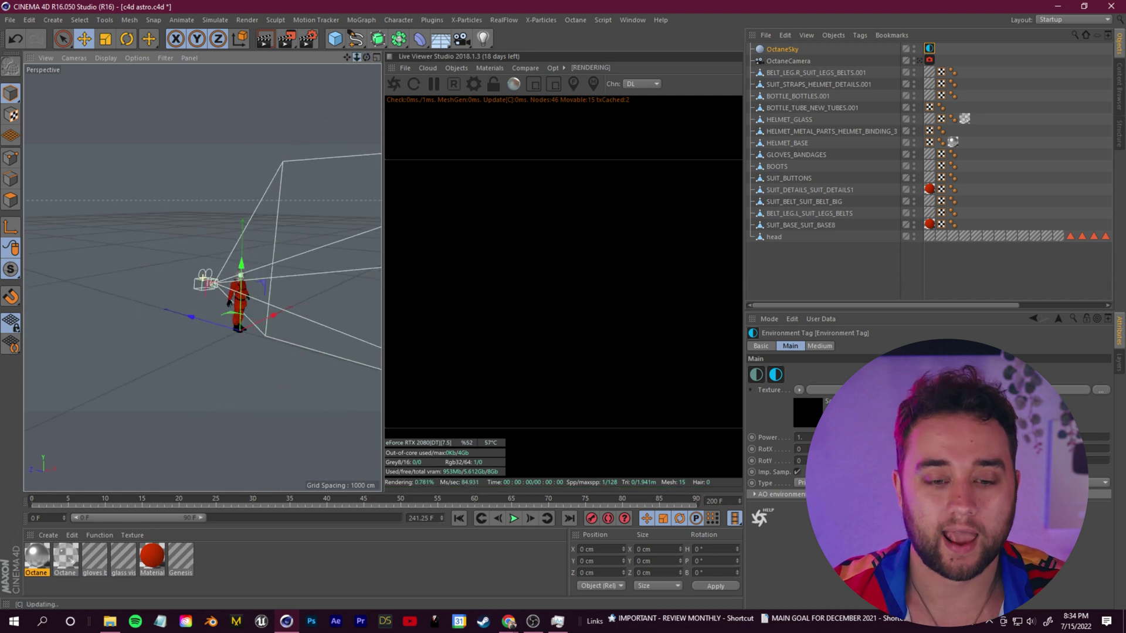
Add an Octane area light and rotate and reposition it to light the helmet.
left_click(462, 69)
mouse_move(477, 119)
left_click(566, 150)
key("r")
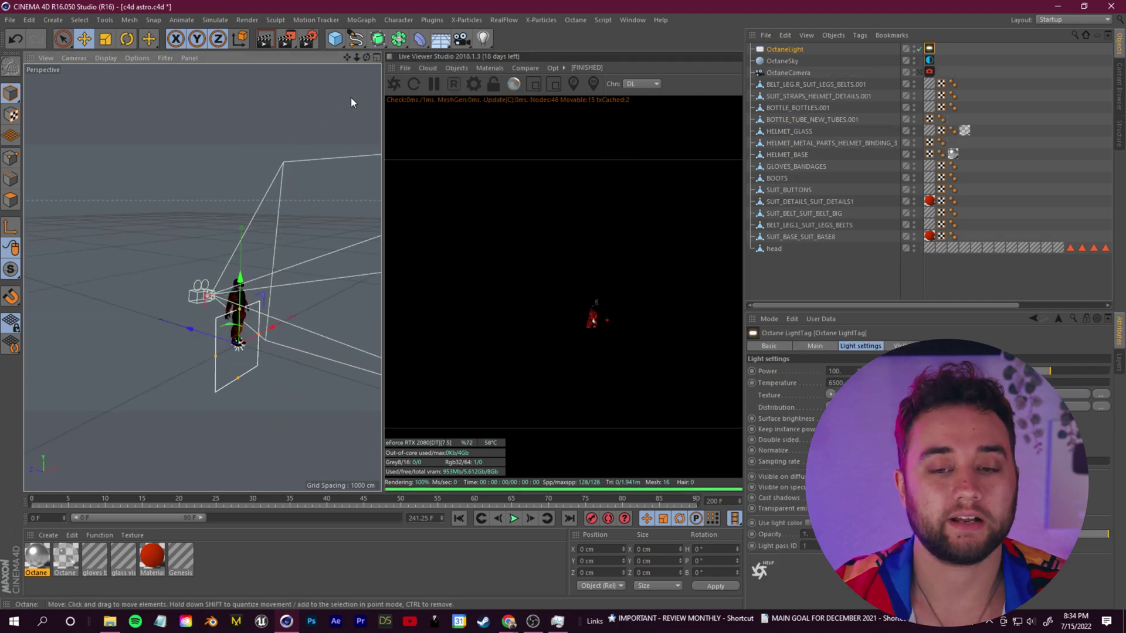
left_click(816, 346)
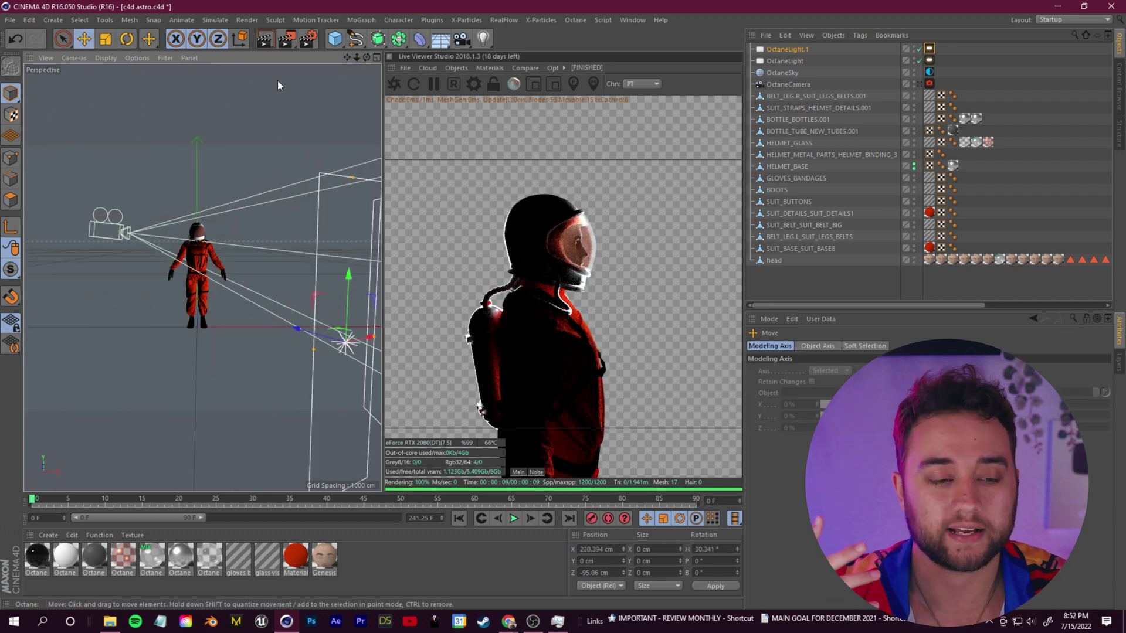
scroll(202, 278, "up", 3)
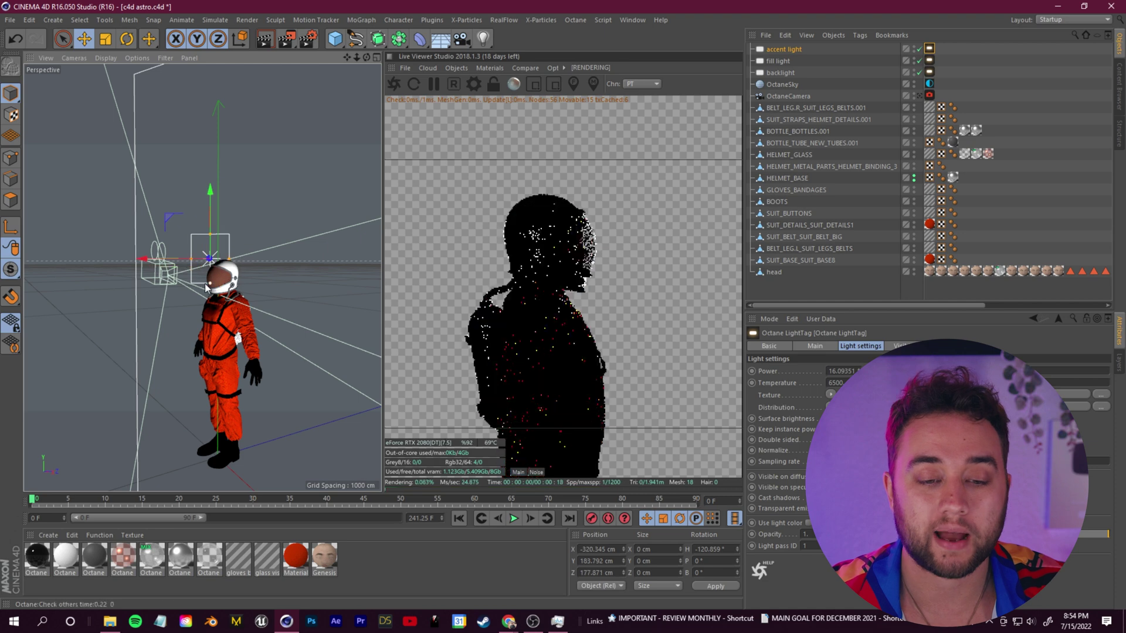
left_click_drag(206, 287, 297, 241)
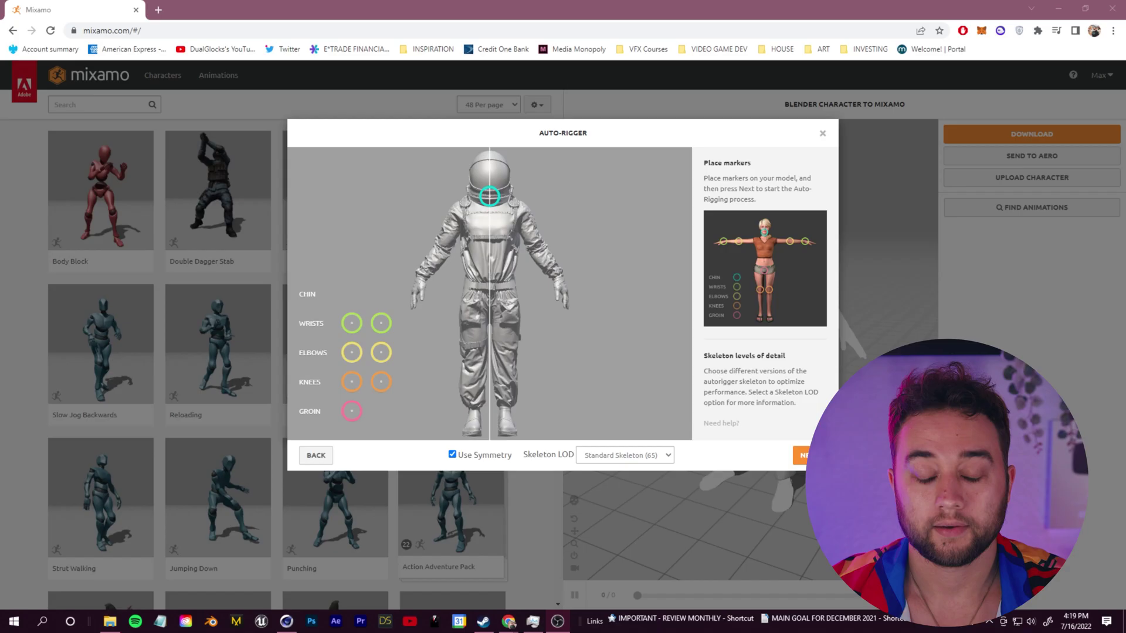
Place the wrist markers on the astronaut model in Mixamo's Auto-Rigger.
left_click_drag(355, 328, 426, 282)
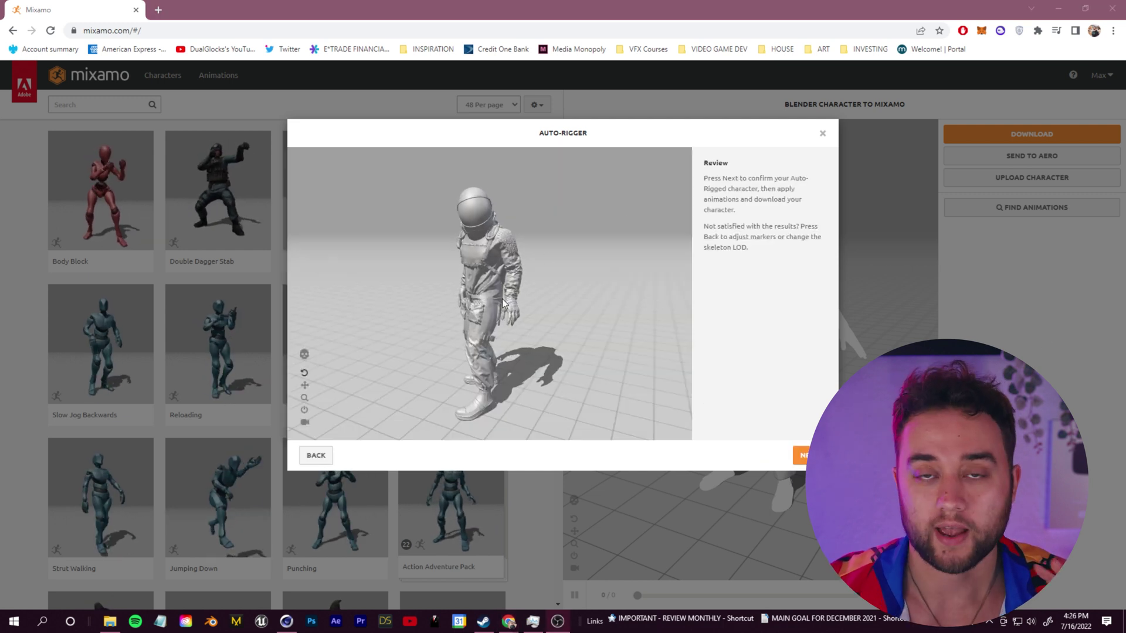
left_click(503, 302)
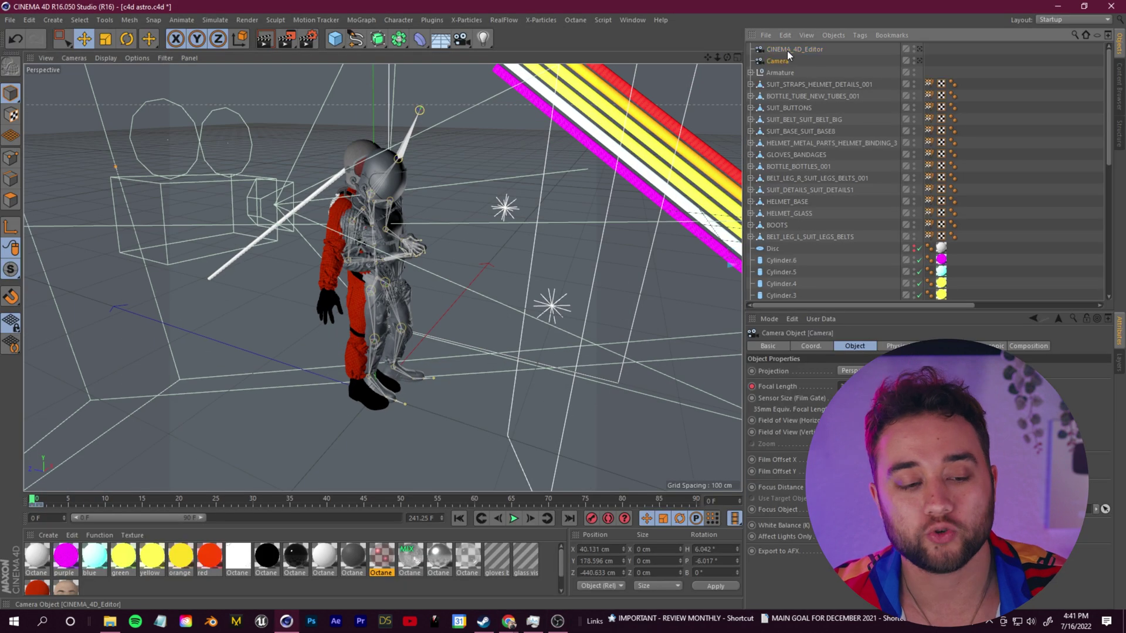
Select the Armature skeleton and move it beside the orange suit.
scroll(819, 188, "down", 2)
left_click(779, 50)
left_click_drag(285, 367, 356, 402)
Apply the red material to the second astronaut's suit and black to its boots.
scroll(998, 250, "down", 4)
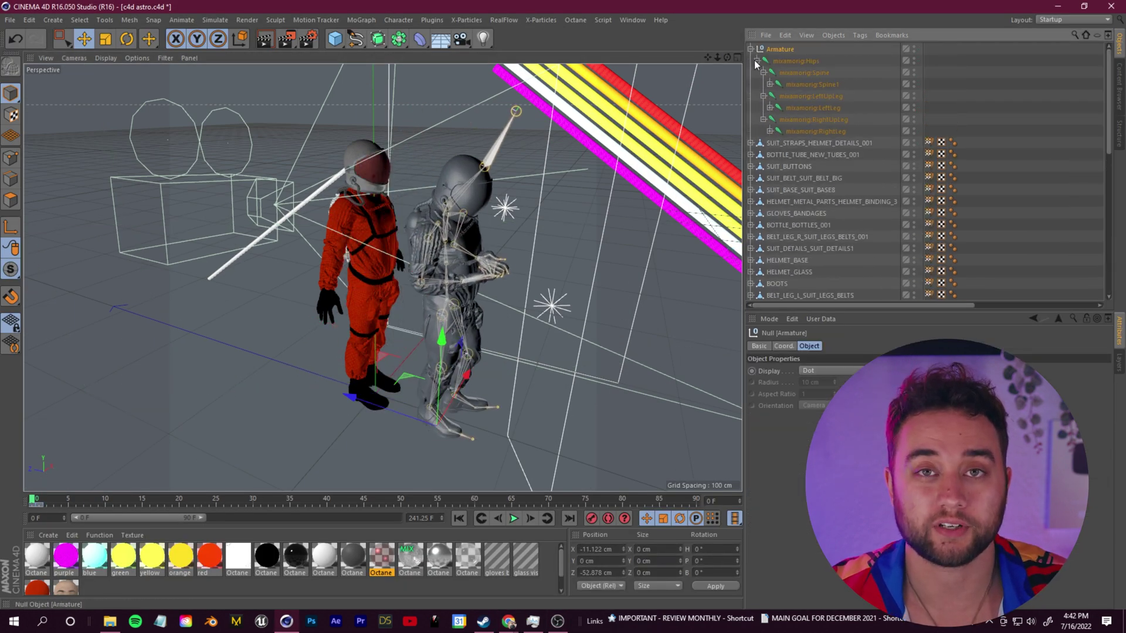
scroll(836, 245, "down", 5)
scroll(821, 176, "up", 5)
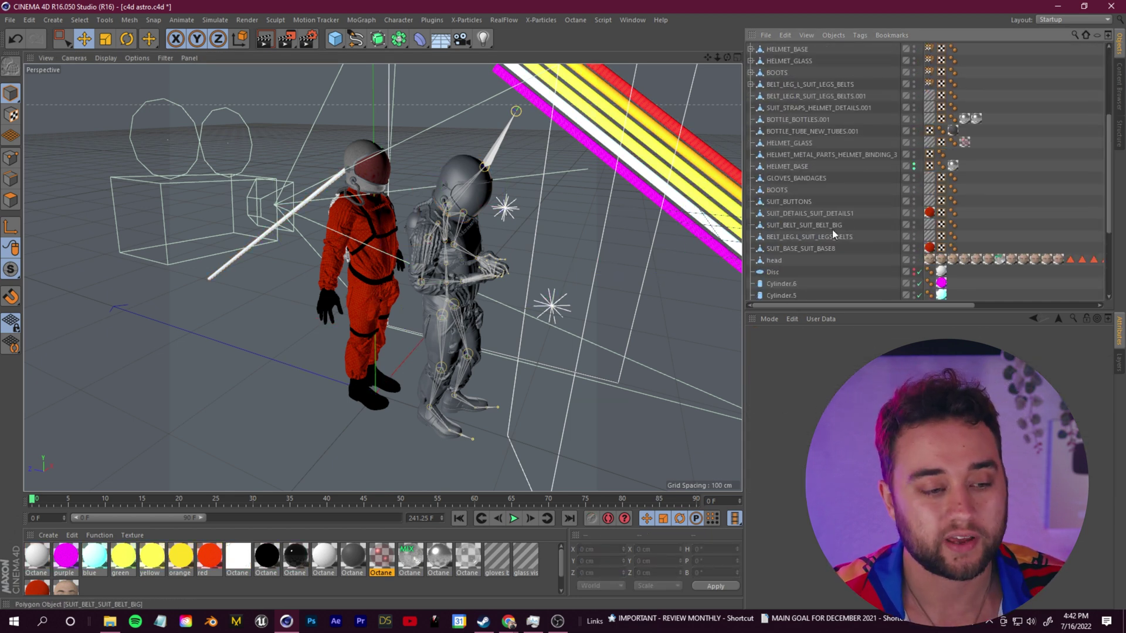
left_click(832, 228)
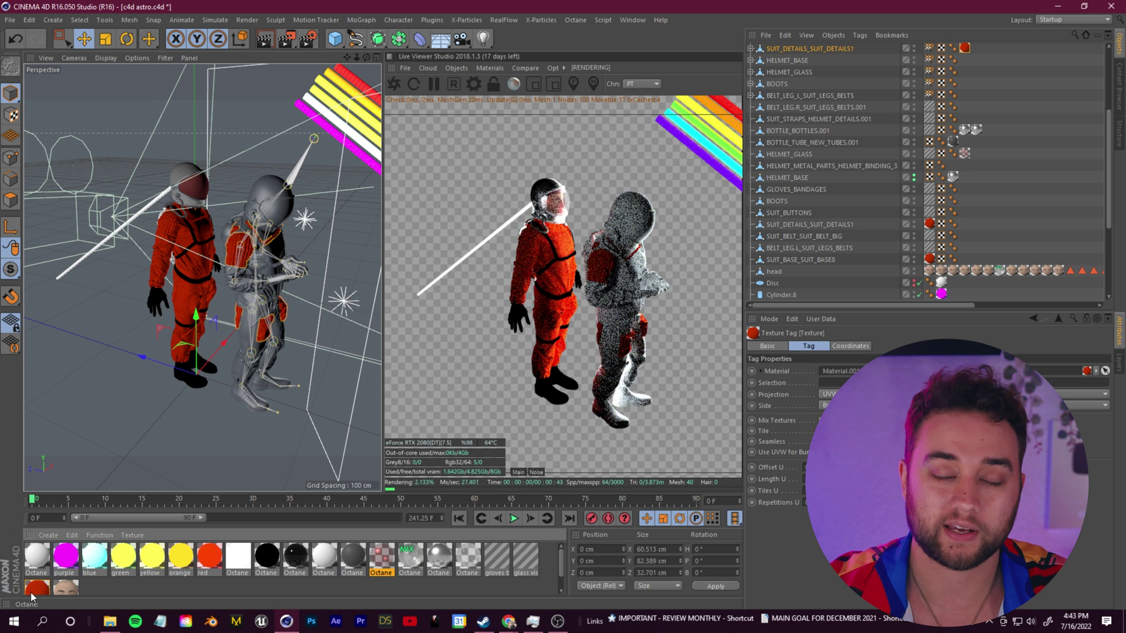
left_click_drag(33, 597, 258, 264)
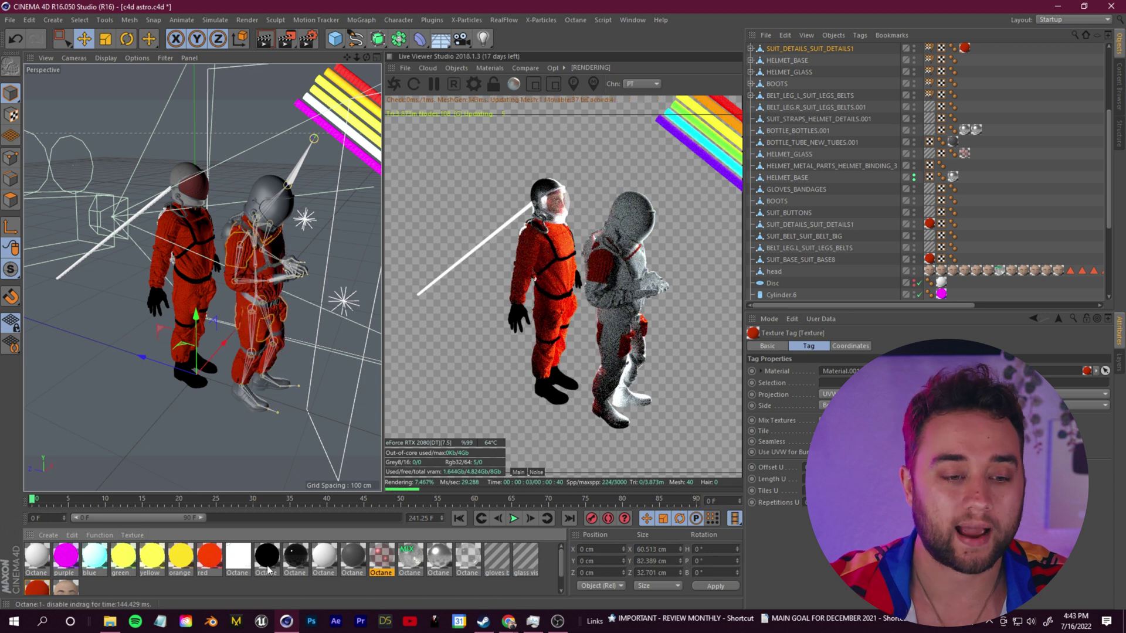
left_click_drag(267, 556, 255, 405)
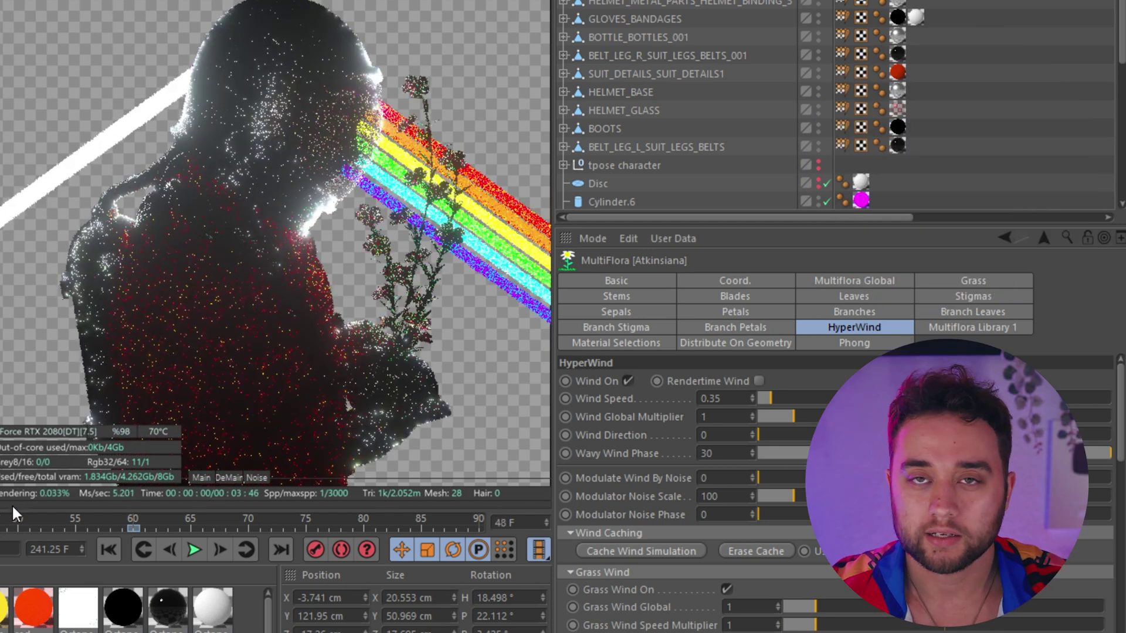
Step the flower animation to frame 68, orbit around the astronaut, and open Poly Haven's Brown Mud texture page.
left_click(230, 505)
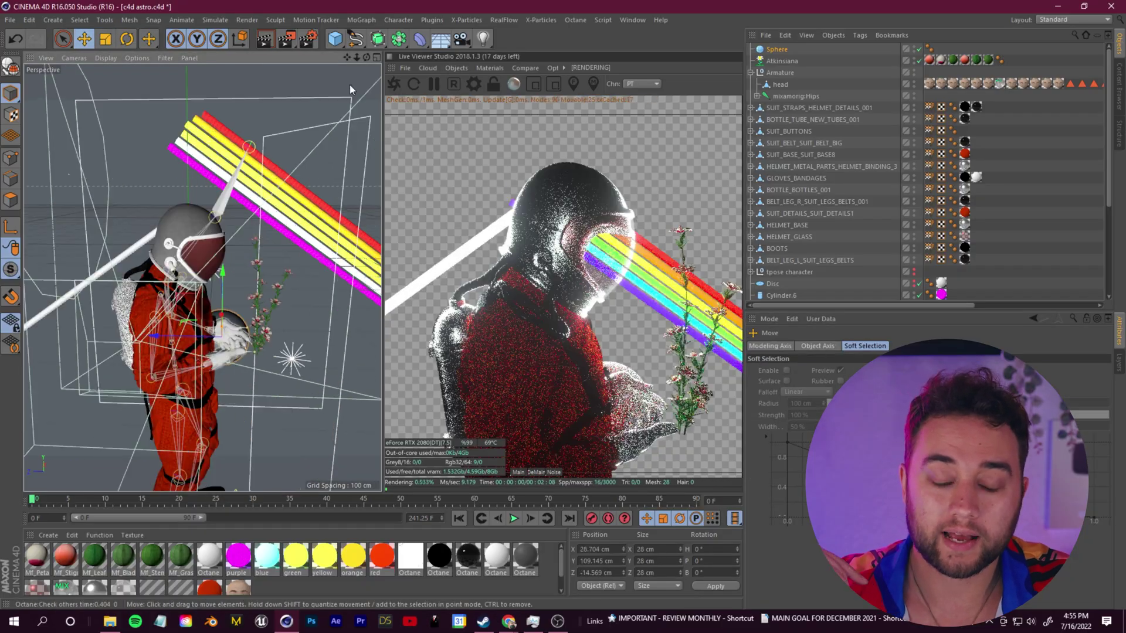
left_click_drag(227, 390, 288, 369)
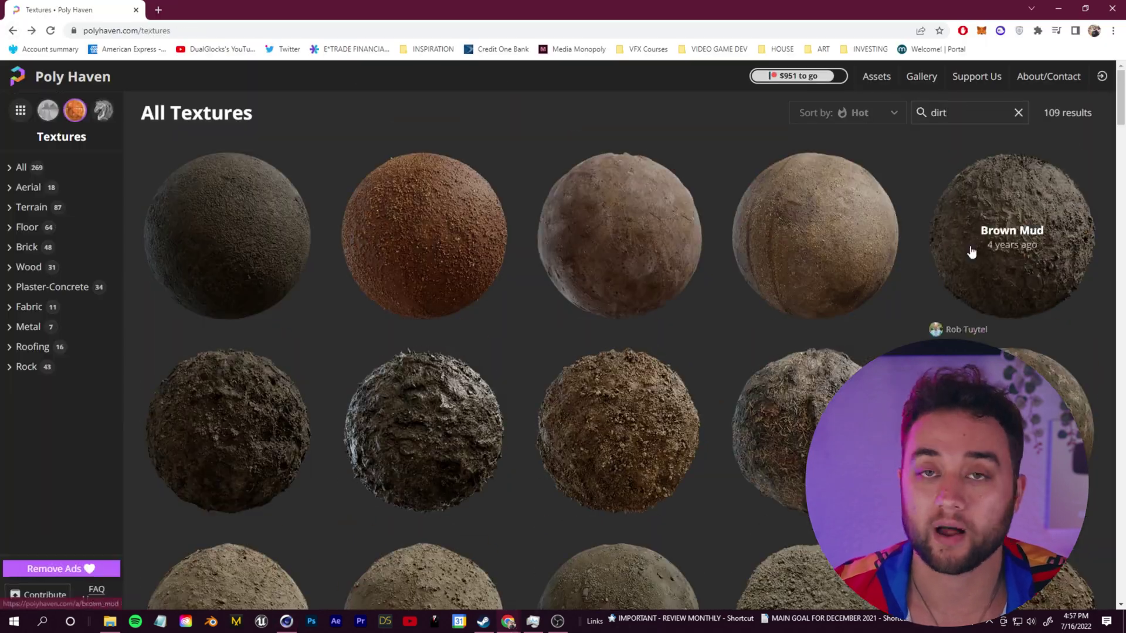
left_click(970, 252)
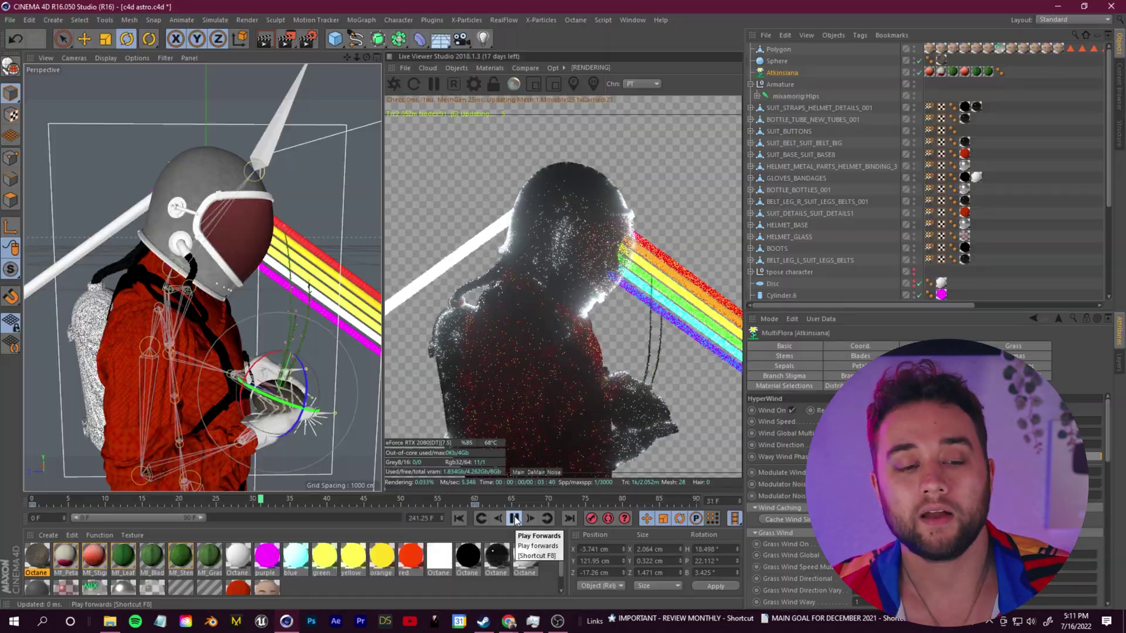
Preview the flower animation, bring up the spiderweb generator's settings, and begin a multiple-file import.
left_click(515, 519)
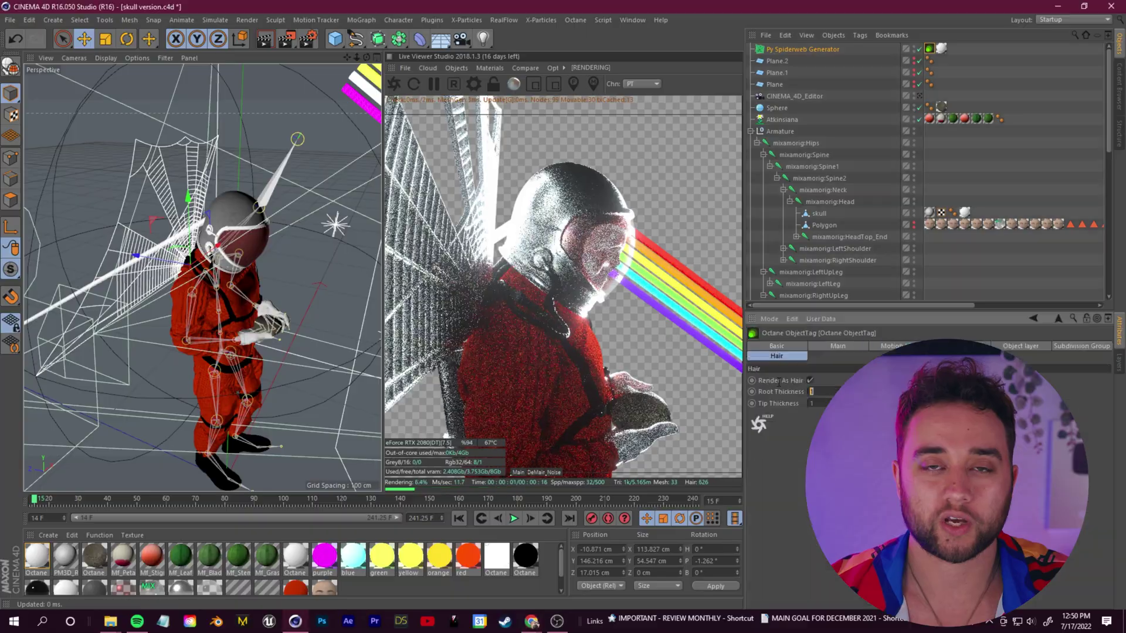
left_click(802, 51)
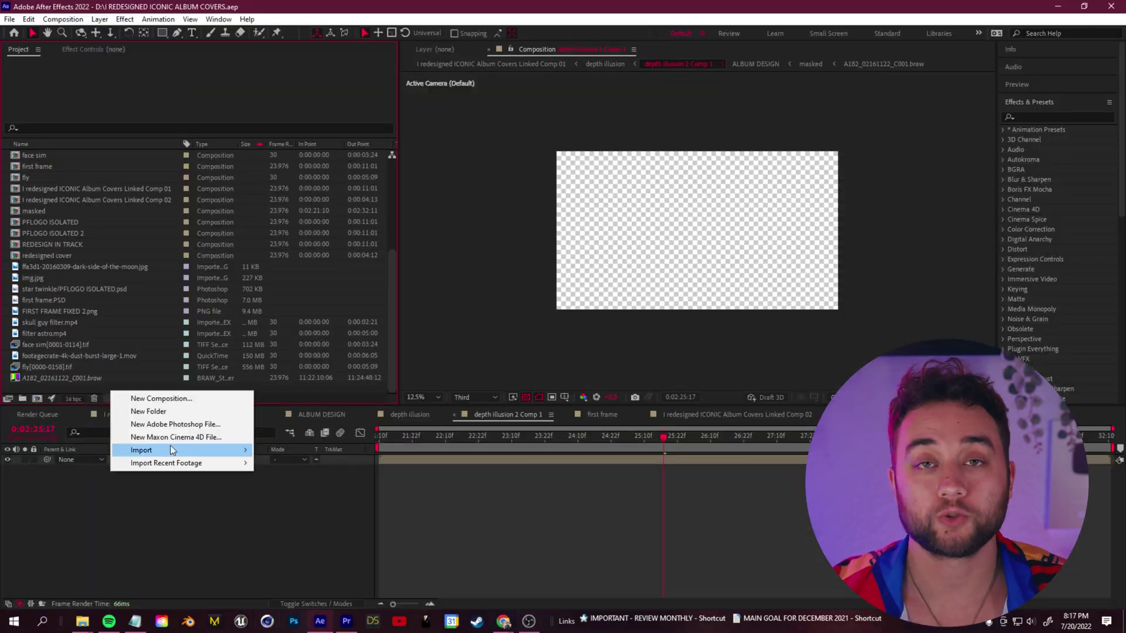
left_click(282, 463)
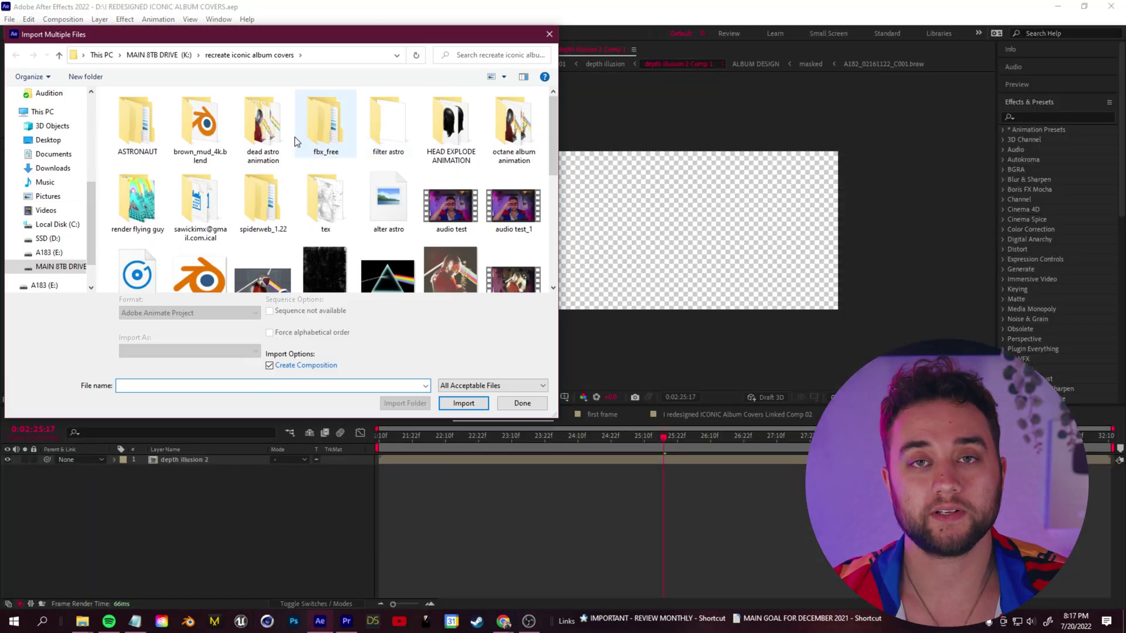
Import the octane album shot image sequence from the render folder and jump to 1 second 12 frames.
double_click(326, 123)
left_click(463, 394)
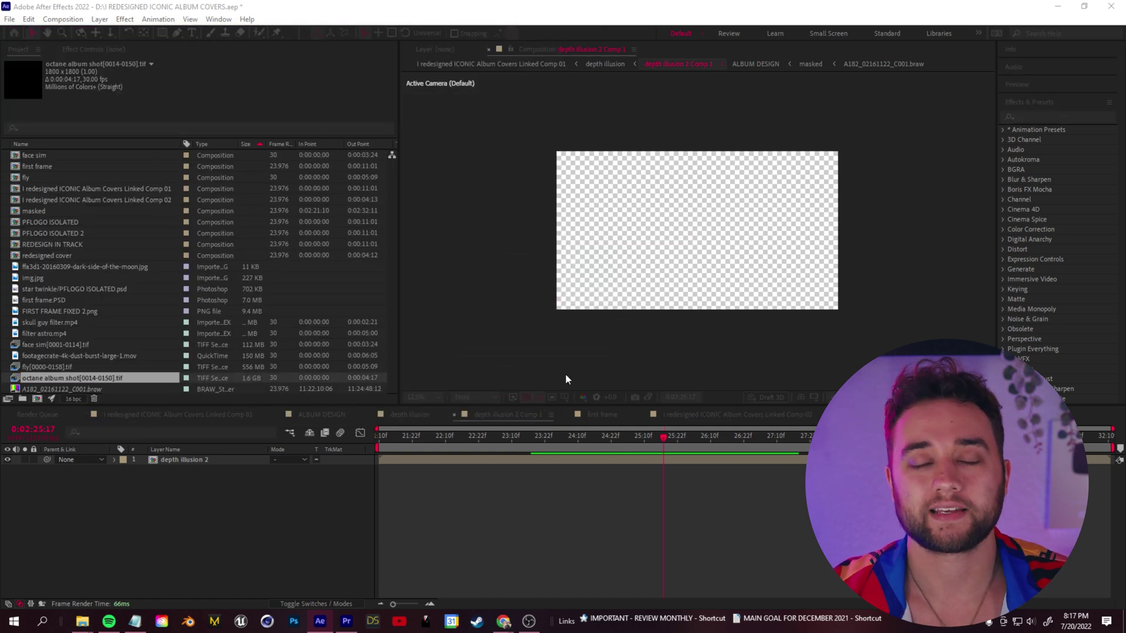
left_click(523, 394)
left_click(592, 437)
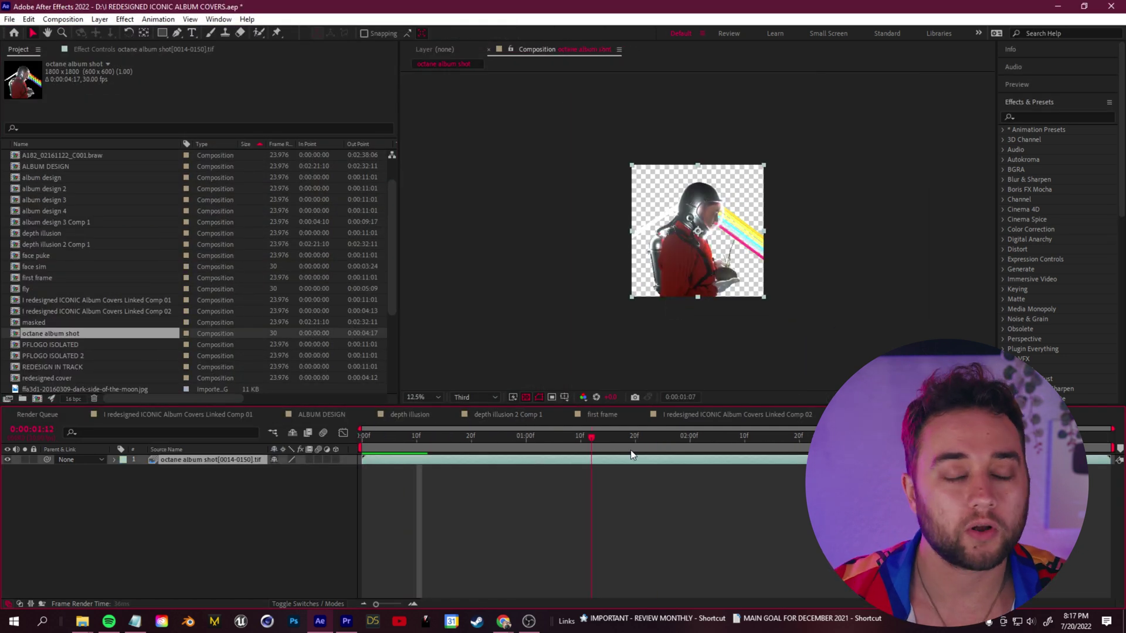
Add the comp to the render queue with output channels set to RGB + Alpha.
left_click(10, 19)
left_click(246, 222)
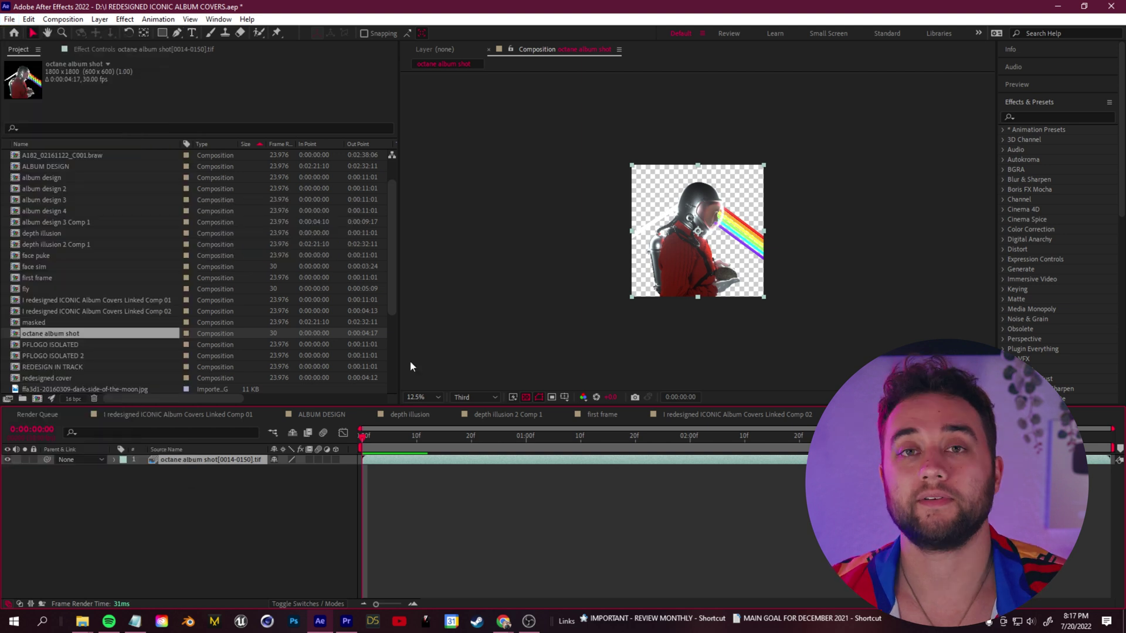
left_click(94, 515)
left_click(434, 141)
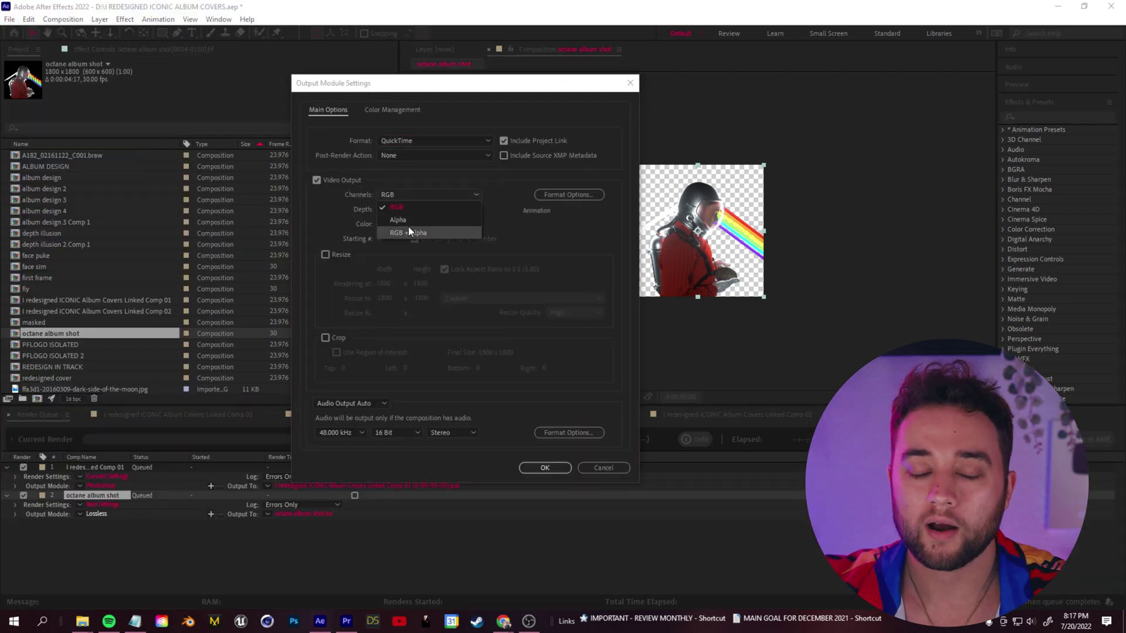
left_click(544, 468)
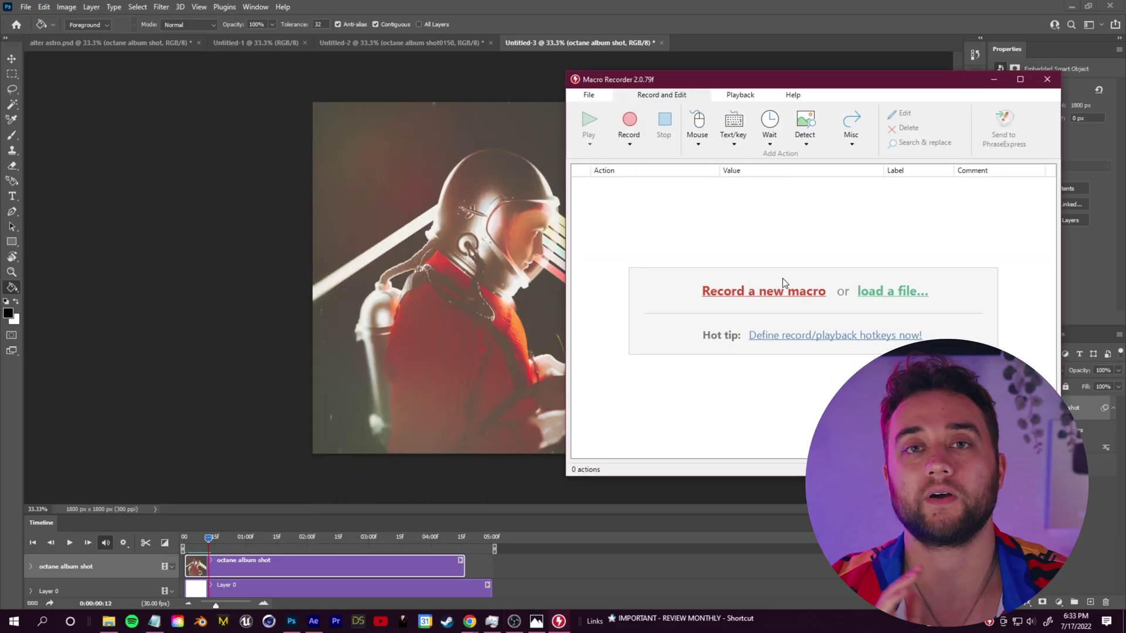
Start recording a new macro in PTFB Pro.
left_click(783, 285)
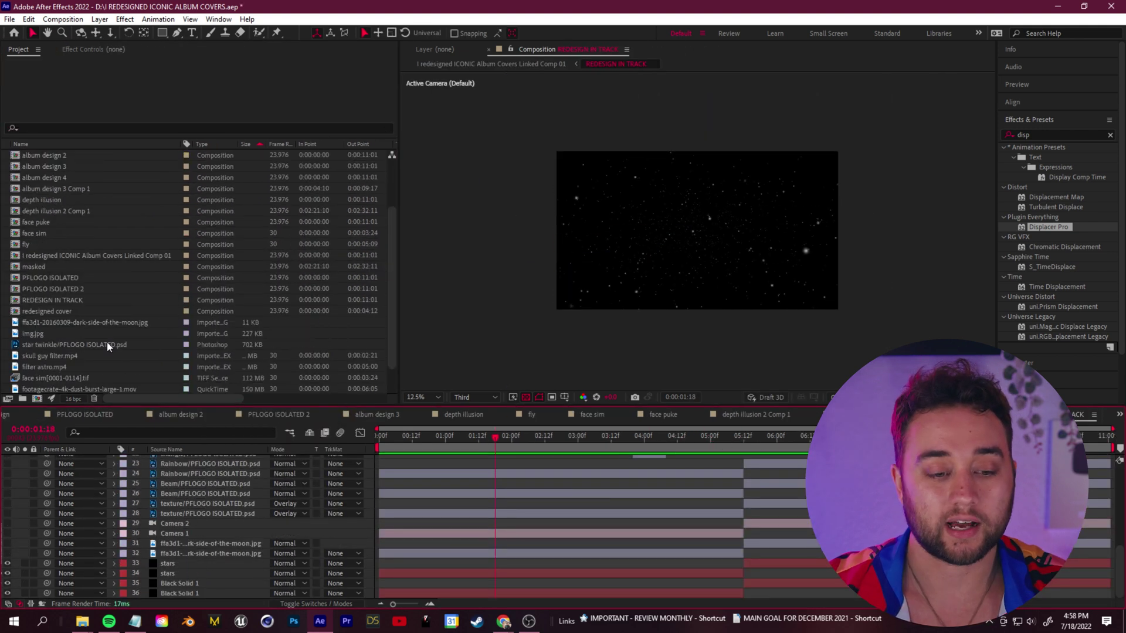
Move the playhead to 01:12, then start moving the selected object in Blender with G.
left_click(478, 437)
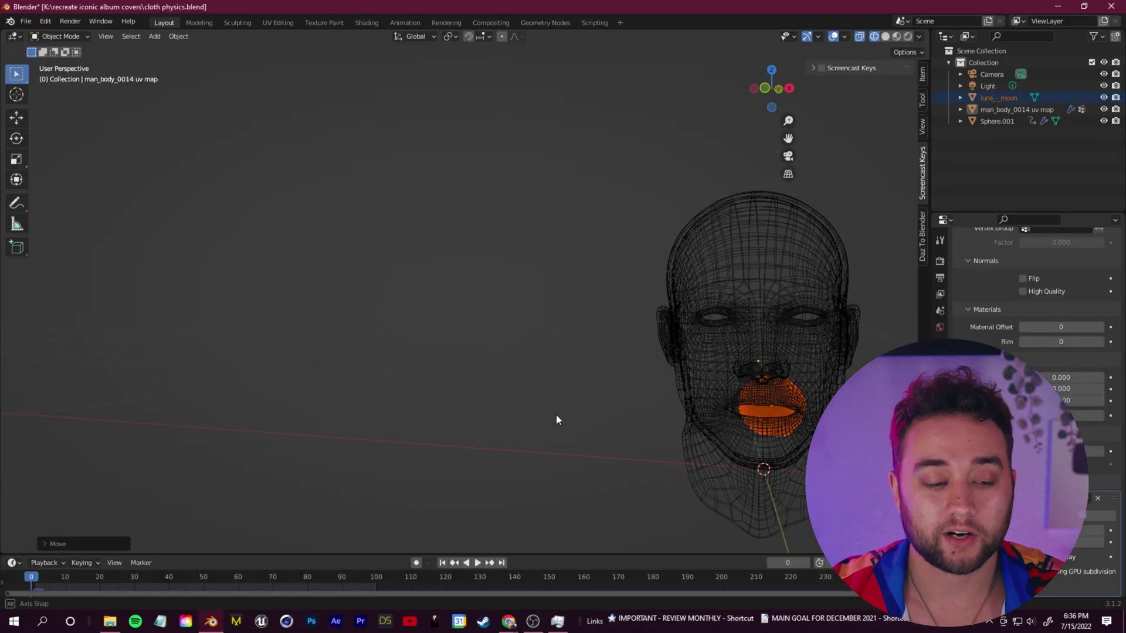
key("g")
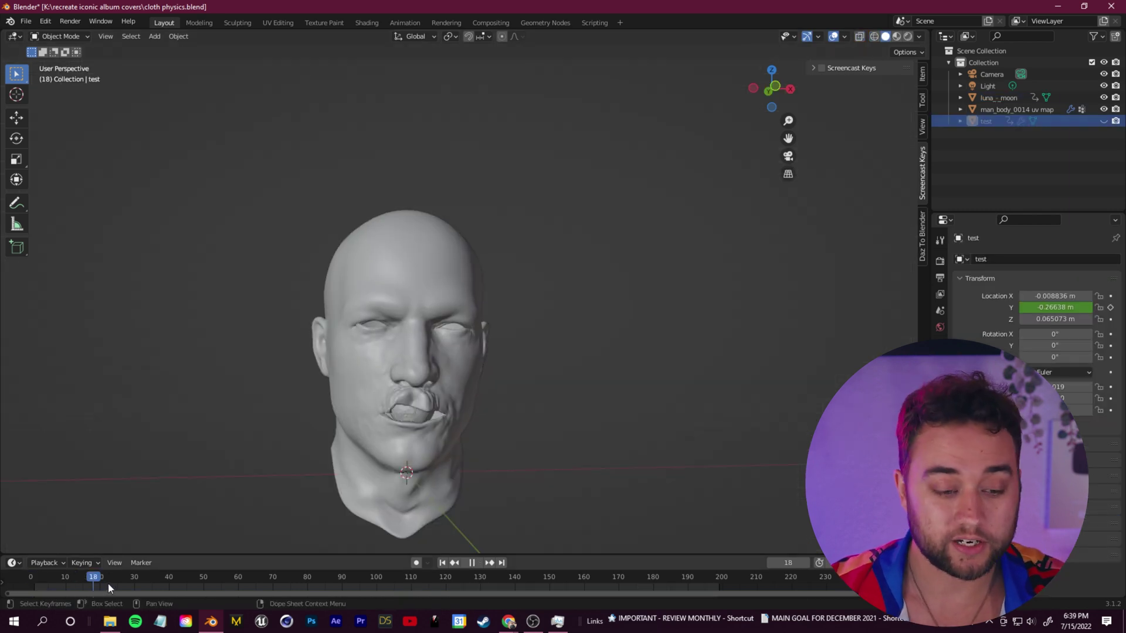
Play and stop the head animation preview with Space.
key("space")
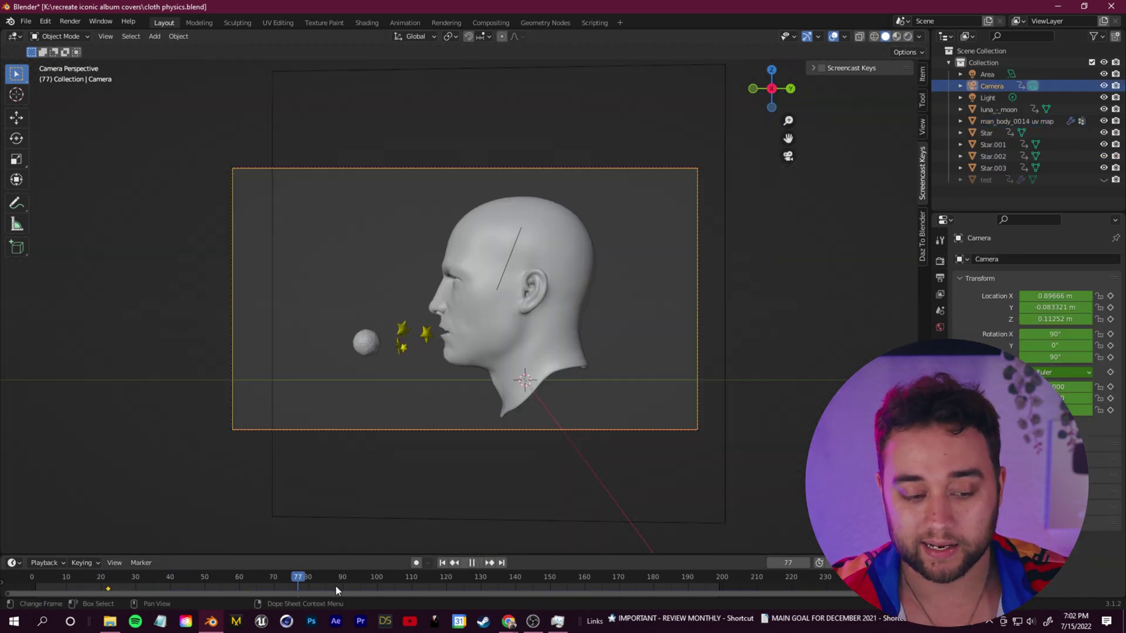
key("space")
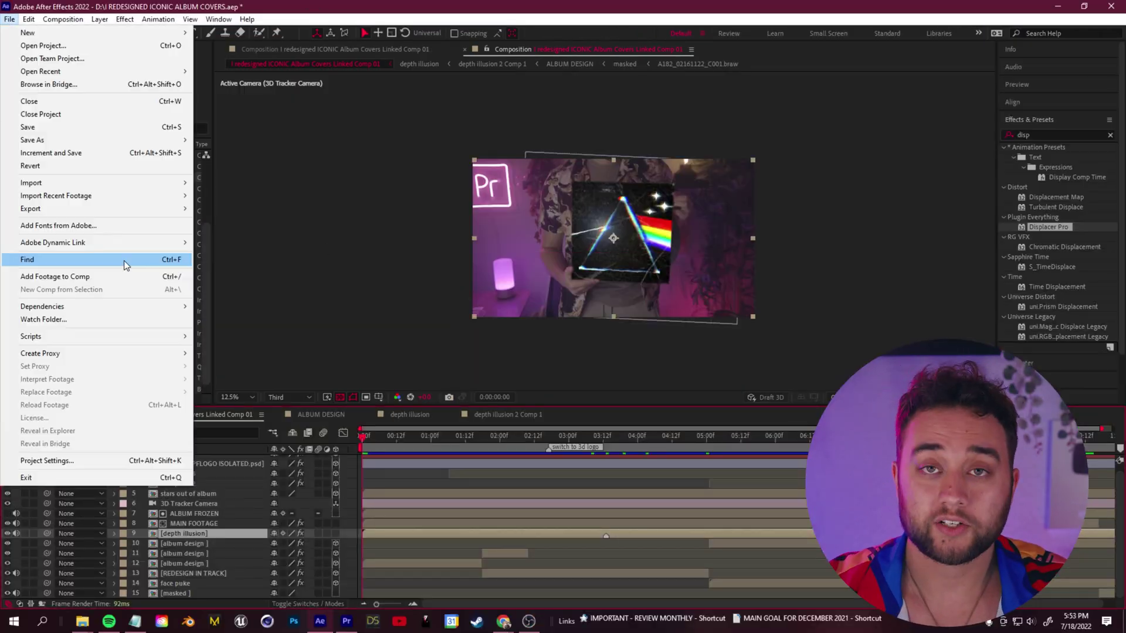
Export the frame as Photoshop layers and import the edited first frame.PSD with Ctrl+I.
left_click(223, 260)
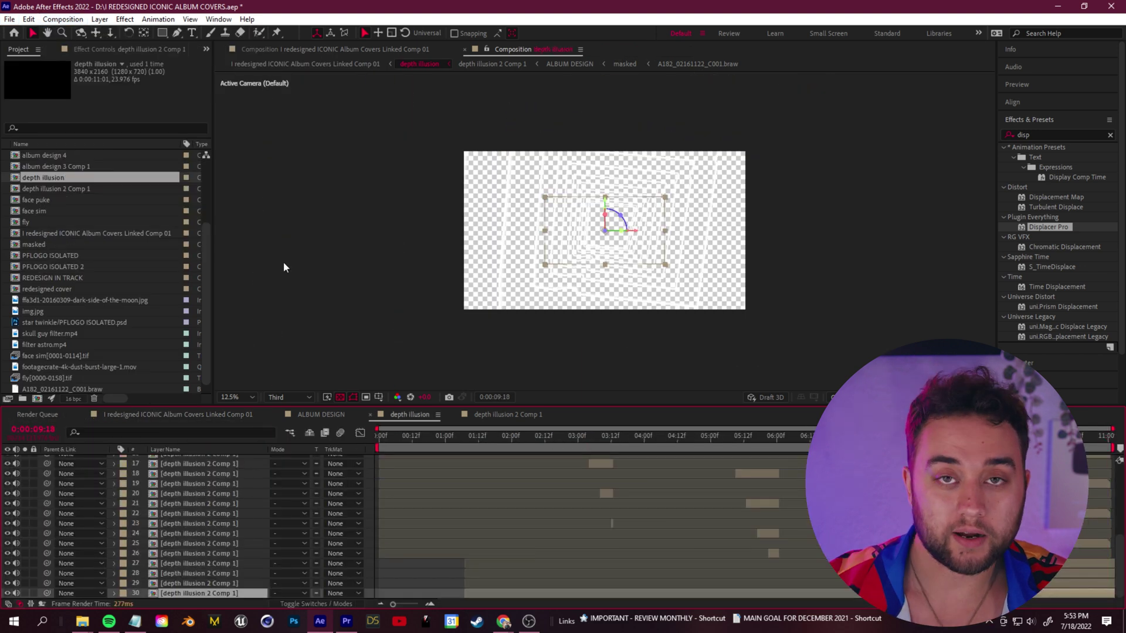
key("ctrl+i")
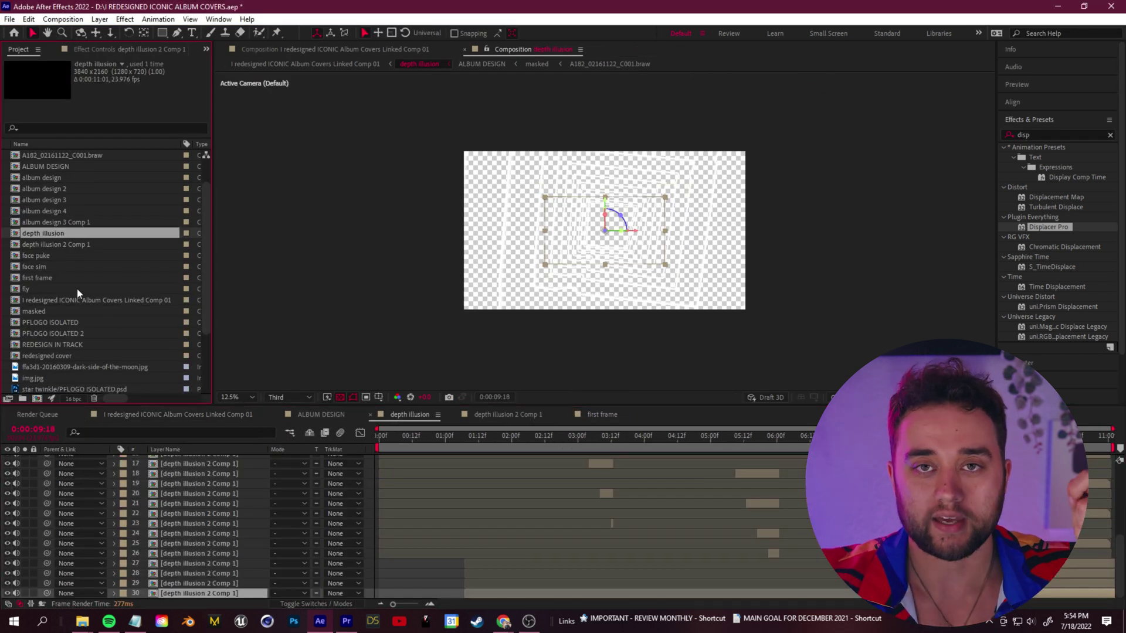
scroll(621, 277, "up", 2)
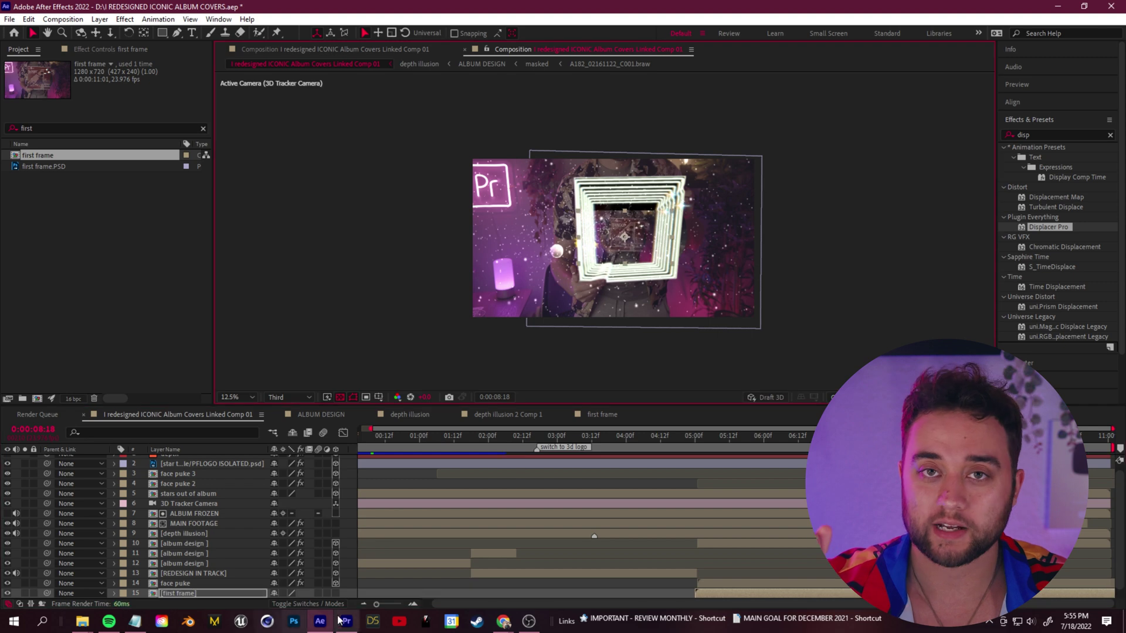
Parent the first frame layer to ALBUM FROZEN.
left_click(80, 593)
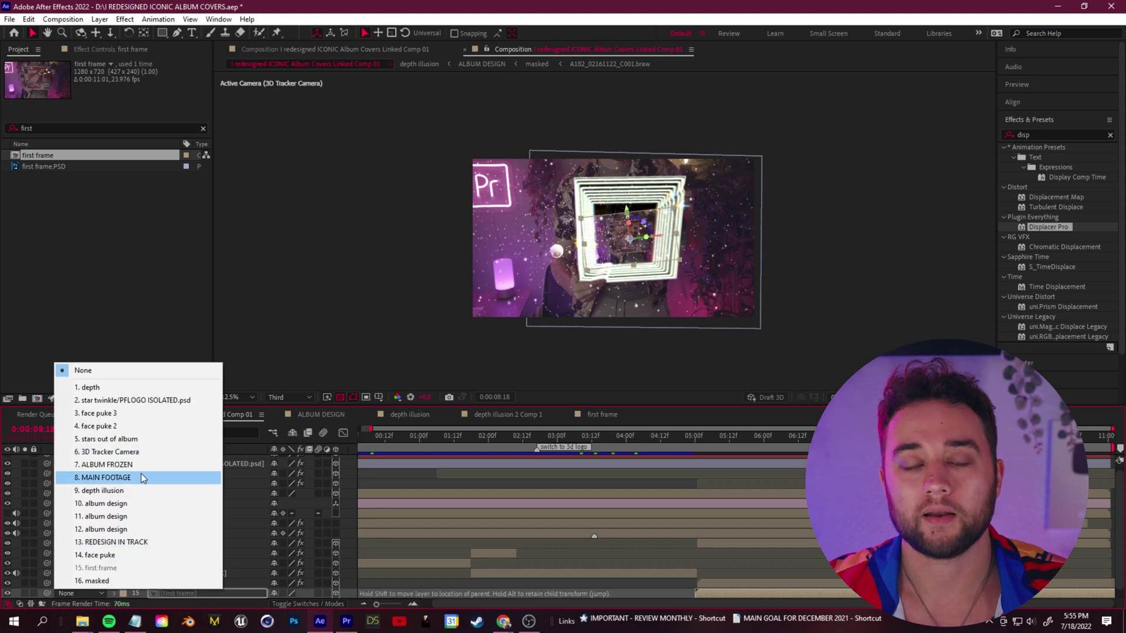
left_click(103, 464)
scroll(282, 512, "down", 3)
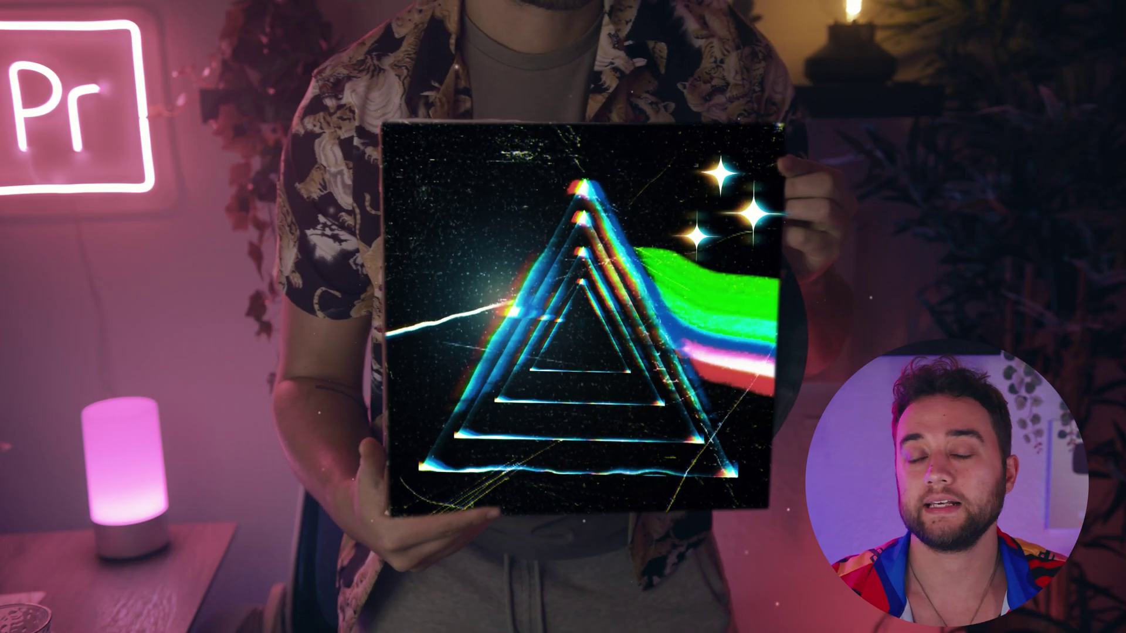